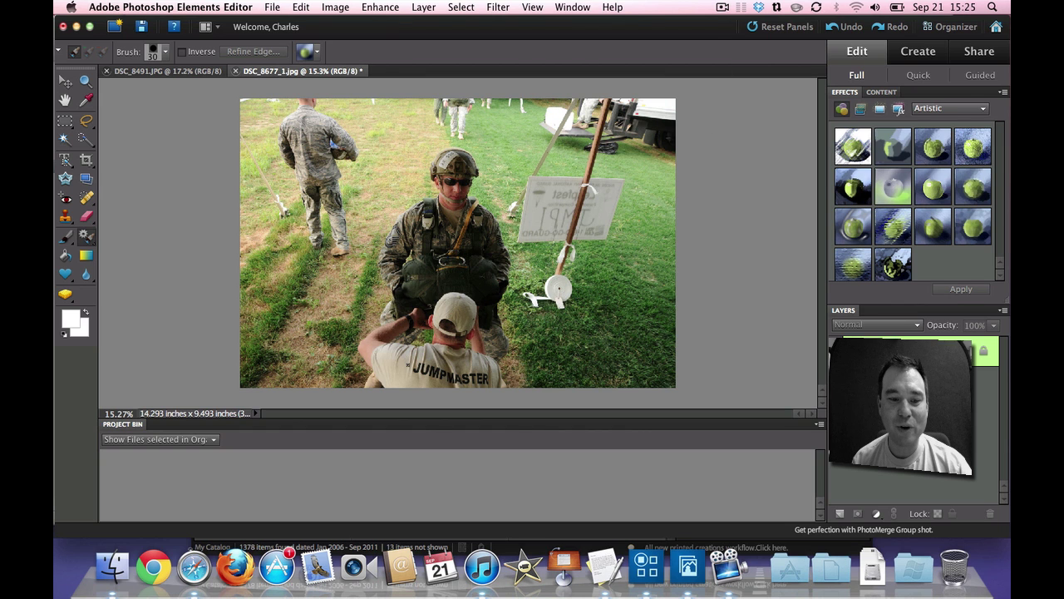
- Bring Safari forward and scroll the Photoshop Elements 10 Features page to its top
{"action": "left_click", "coordinate": [202, 568]}
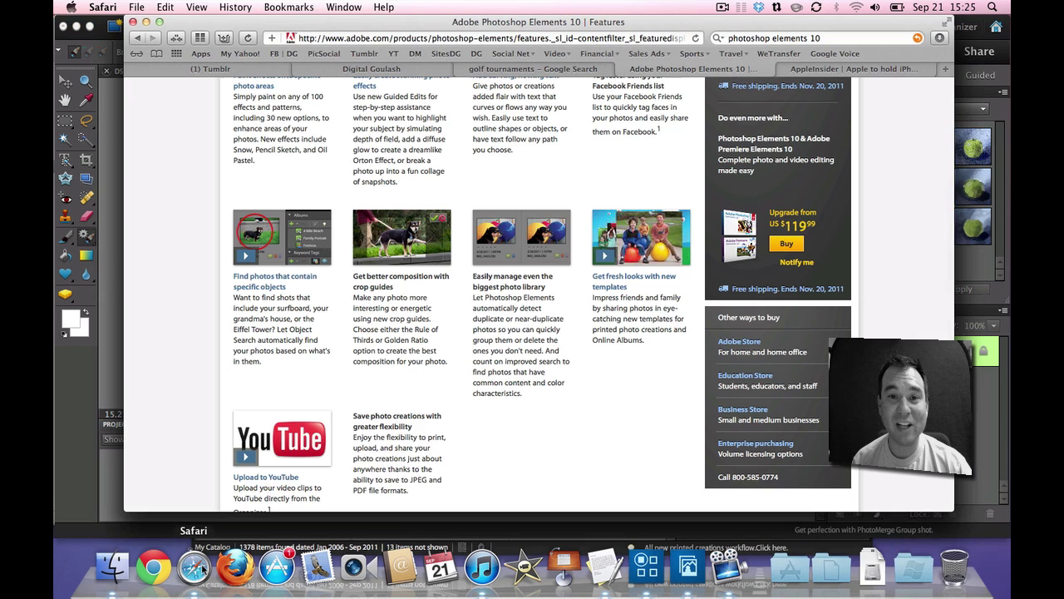
{"action": "scroll", "coordinate": [178, 270], "scroll_direction": "up", "scroll_amount": 5}
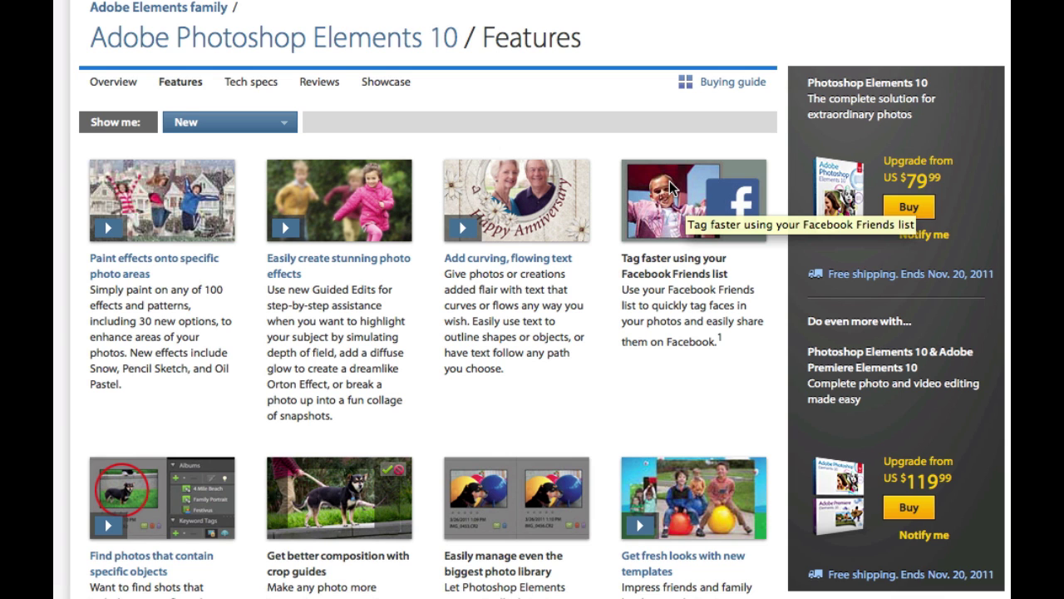
- Scroll down the Features page past the second row to the Upload to YouTube entry
{"action": "scroll", "coordinate": [193, 343], "scroll_direction": "down", "scroll_amount": 5}
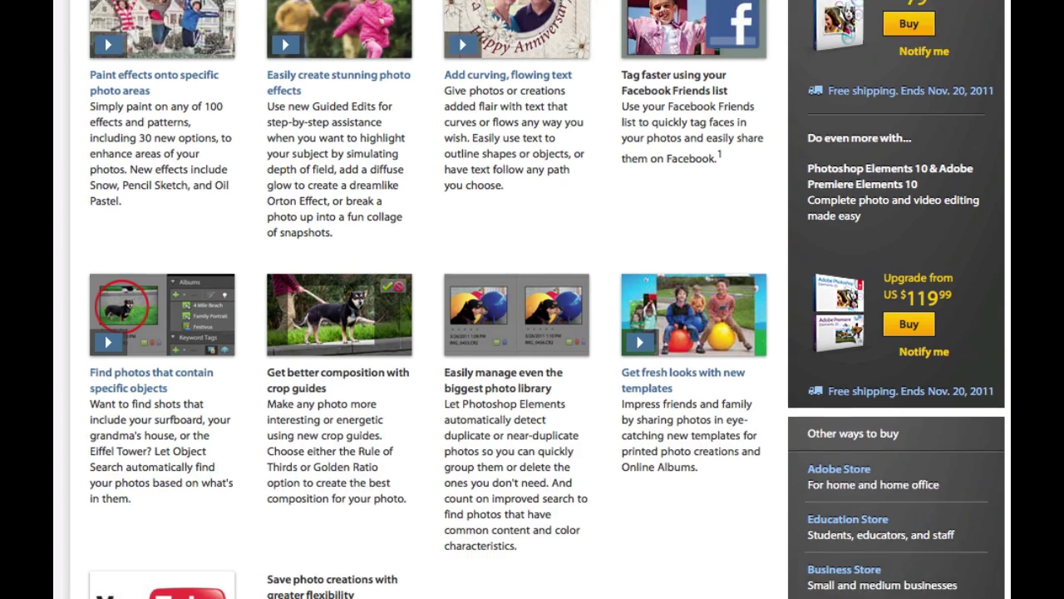
{"action": "scroll", "coordinate": [153, 252], "scroll_direction": "down", "scroll_amount": 1}
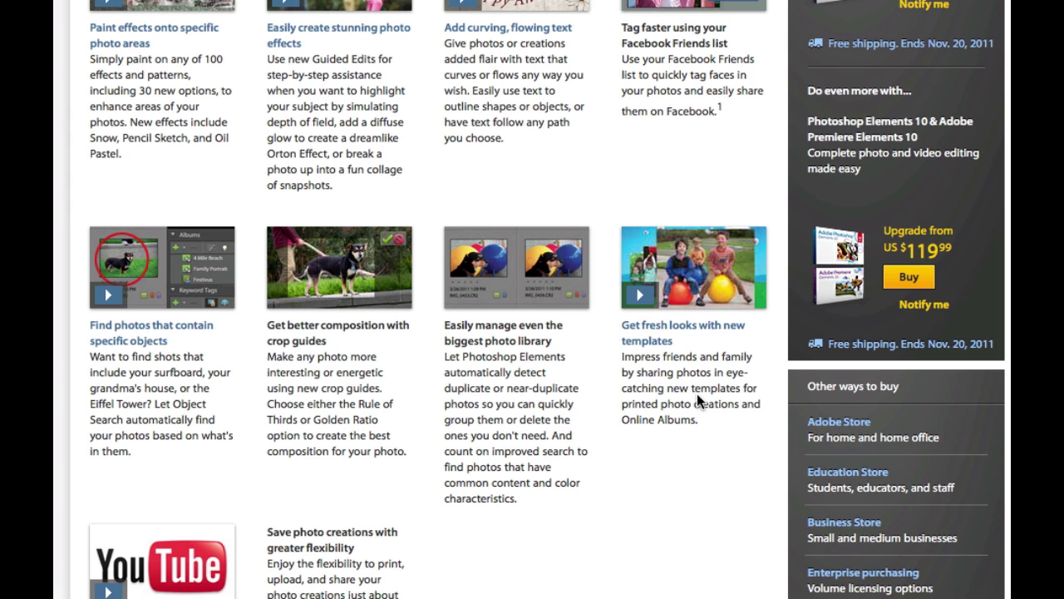
{"action": "scroll", "coordinate": [720, 289], "scroll_direction": "down", "scroll_amount": 1}
{"action": "scroll", "coordinate": [720, 289], "scroll_direction": "down", "scroll_amount": 3}
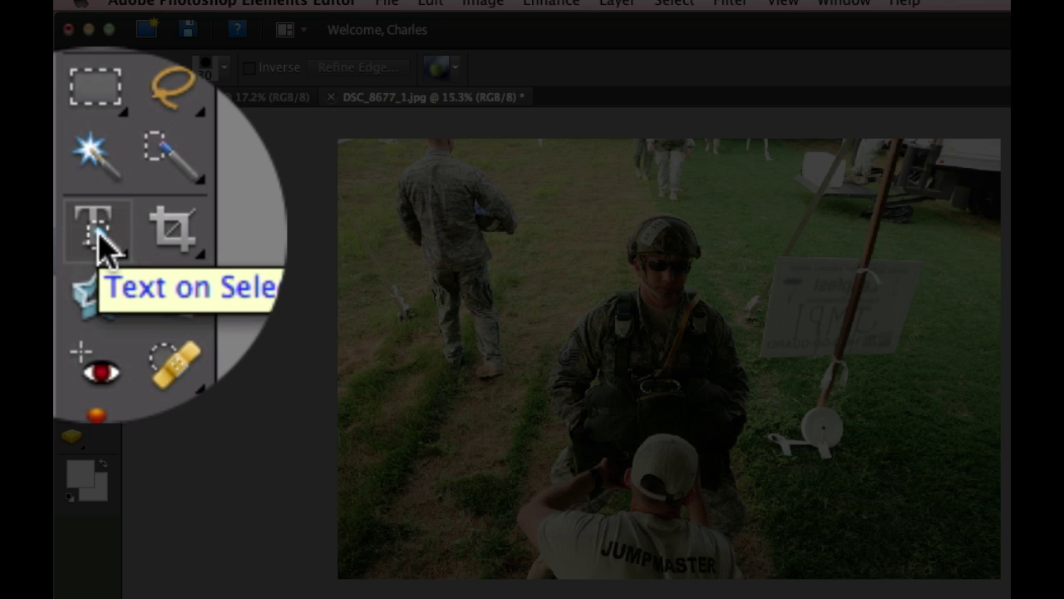
- Wrap the text 'AIRBORNE ALL THE WAYY' around the front soldier's helmet using Text on Selection
{"action": "left_click", "coordinate": [75, 240]}
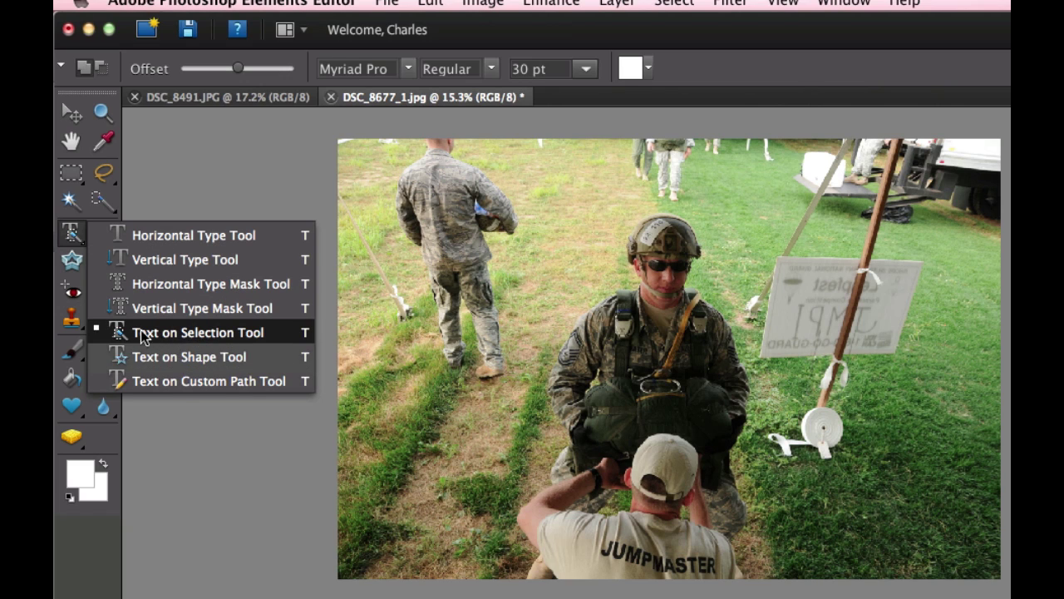
{"action": "left_click", "coordinate": [212, 332]}
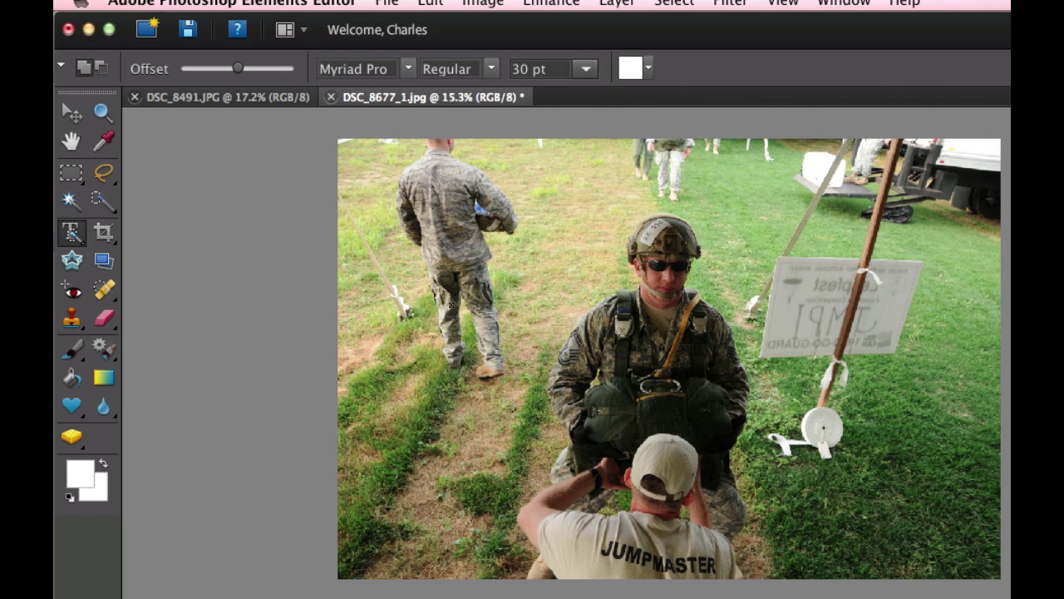
{"action": "mouse_move", "coordinate": [646, 260]}
{"action": "left_mouse_down"}
{"action": "mouse_move", "coordinate": [646, 225]}
{"action": "mouse_move", "coordinate": [663, 221]}
{"action": "mouse_move", "coordinate": [682, 223]}
{"action": "mouse_move", "coordinate": [699, 249]}
{"action": "mouse_move", "coordinate": [676, 283]}
{"action": "mouse_move", "coordinate": [661, 291]}
{"action": "mouse_move", "coordinate": [645, 278]}
{"action": "mouse_move", "coordinate": [648, 308]}
{"action": "mouse_move", "coordinate": [645, 223]}
{"action": "left_mouse_up"}
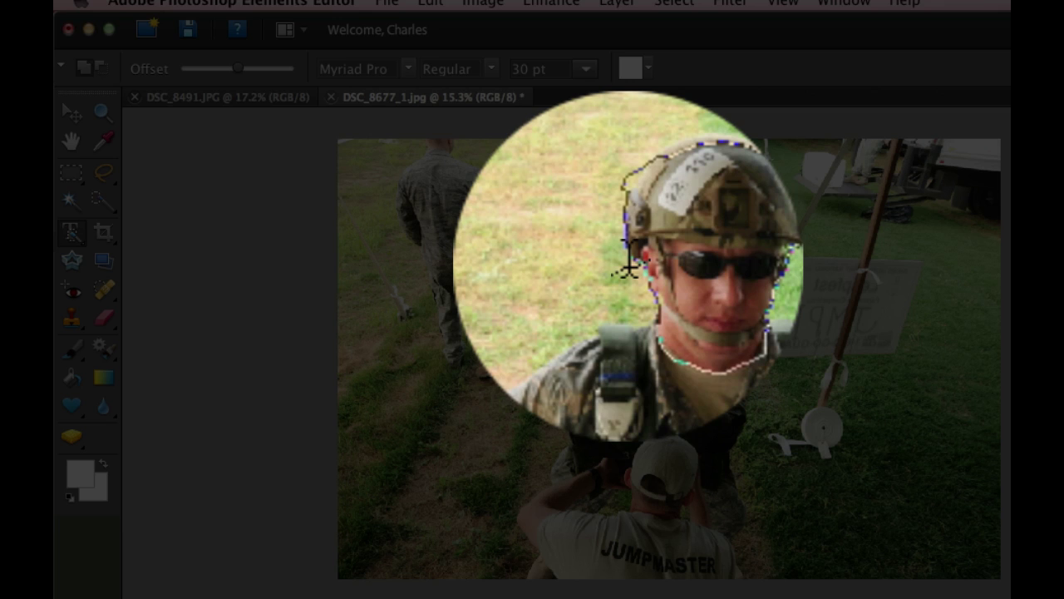
{"action": "left_click", "coordinate": [628, 265]}
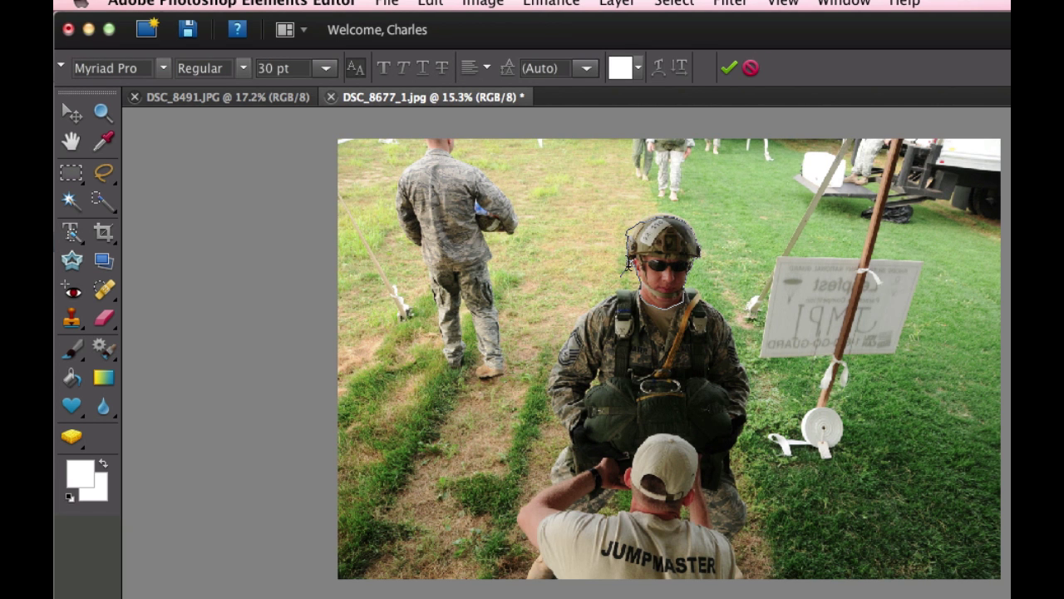
{"action": "type", "text": "AIRBORNE ALL THE WAY"}
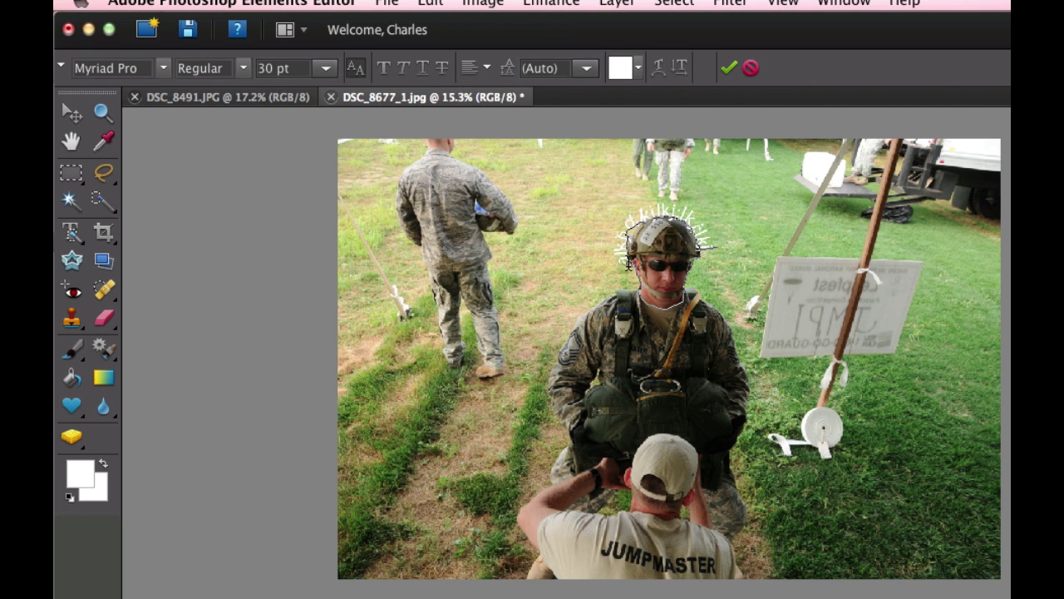
{"action": "type", "text": "Y"}
{"action": "left_click", "coordinate": [69, 233]}
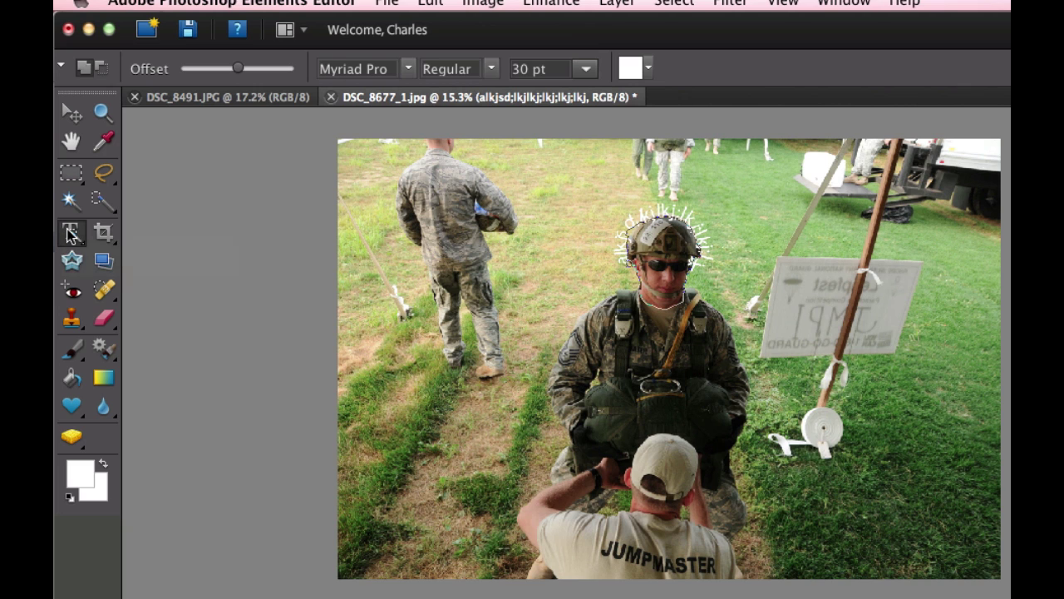
- Draw a Speech Bubble text shape above the sign and type sample text along its outline
{"action": "left_click", "coordinate": [70, 233]}
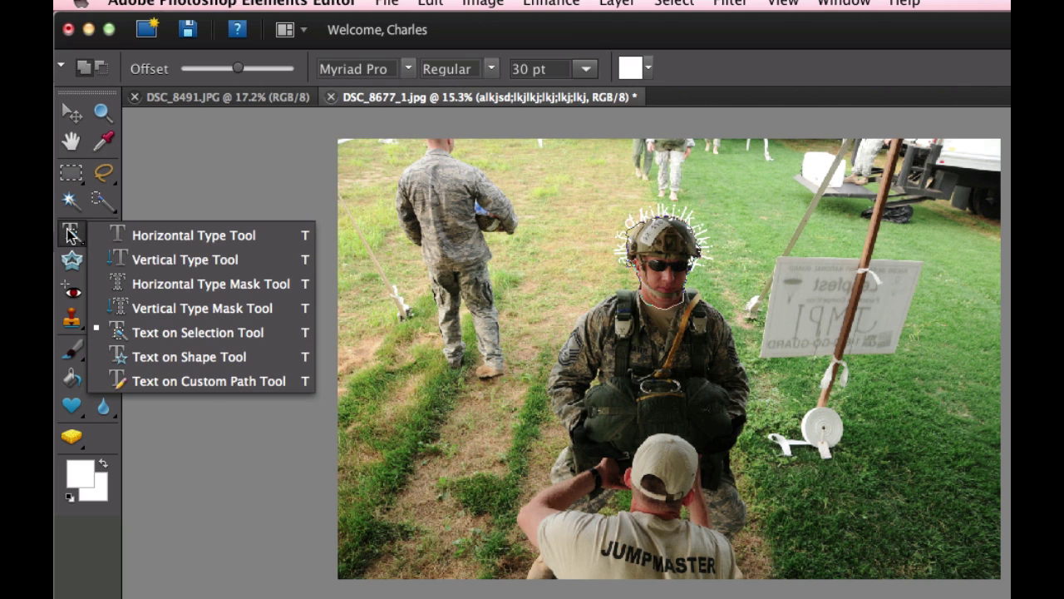
{"action": "left_click", "coordinate": [190, 357]}
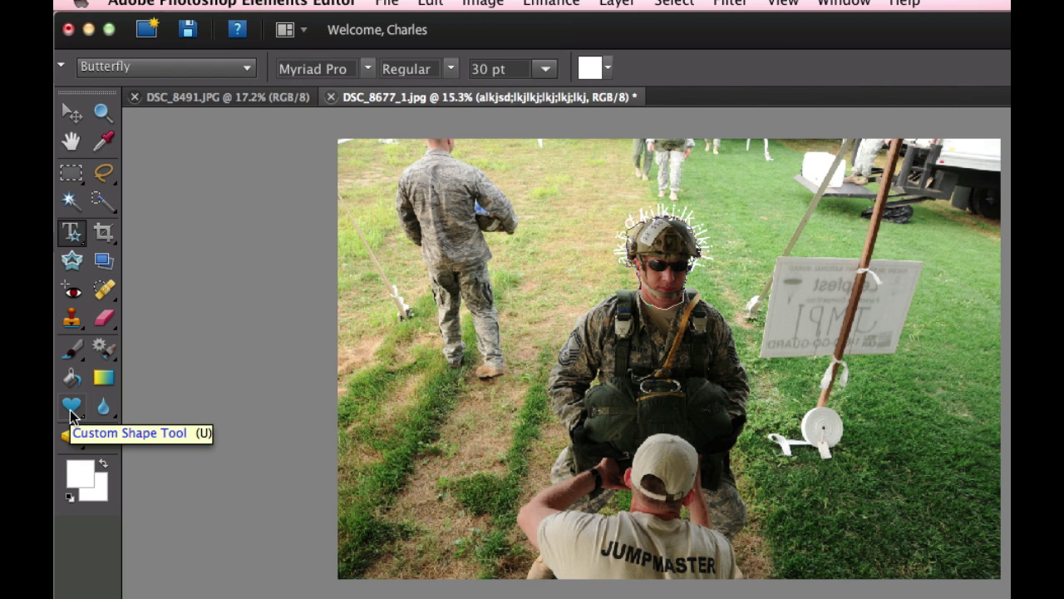
{"action": "left_click", "coordinate": [248, 68]}
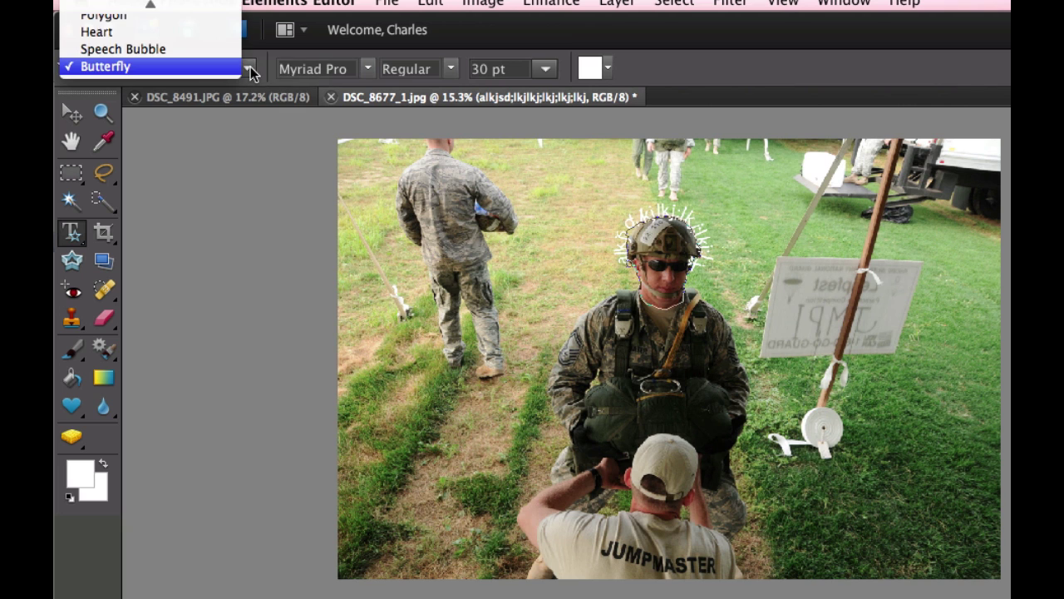
{"action": "mouse_move", "coordinate": [193, 2]}
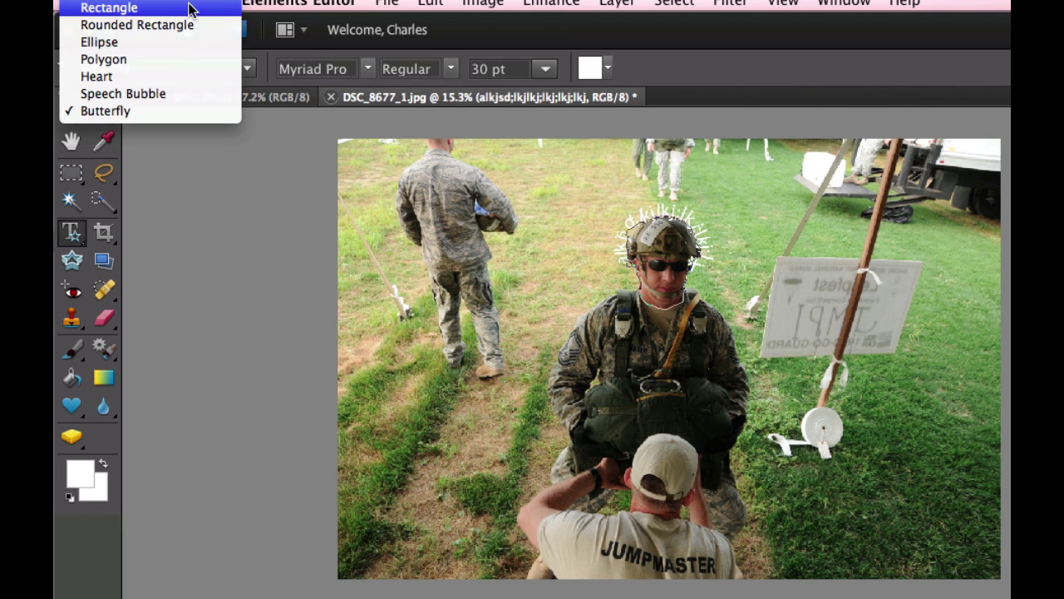
{"action": "left_click", "coordinate": [166, 98]}
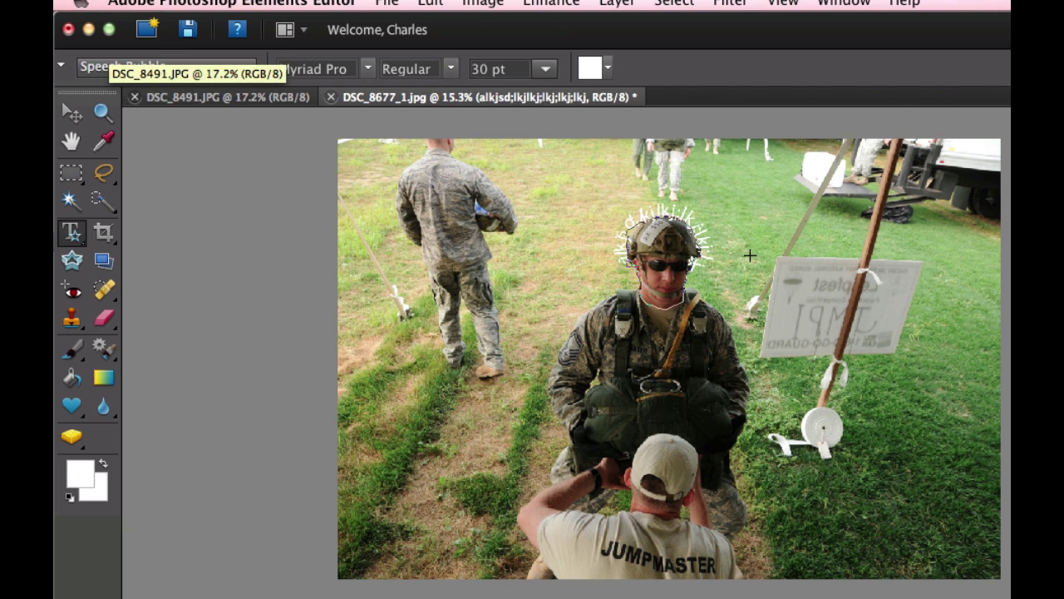
{"action": "left_click_drag", "start_coordinate": [729, 256], "coordinate": [935, 167]}
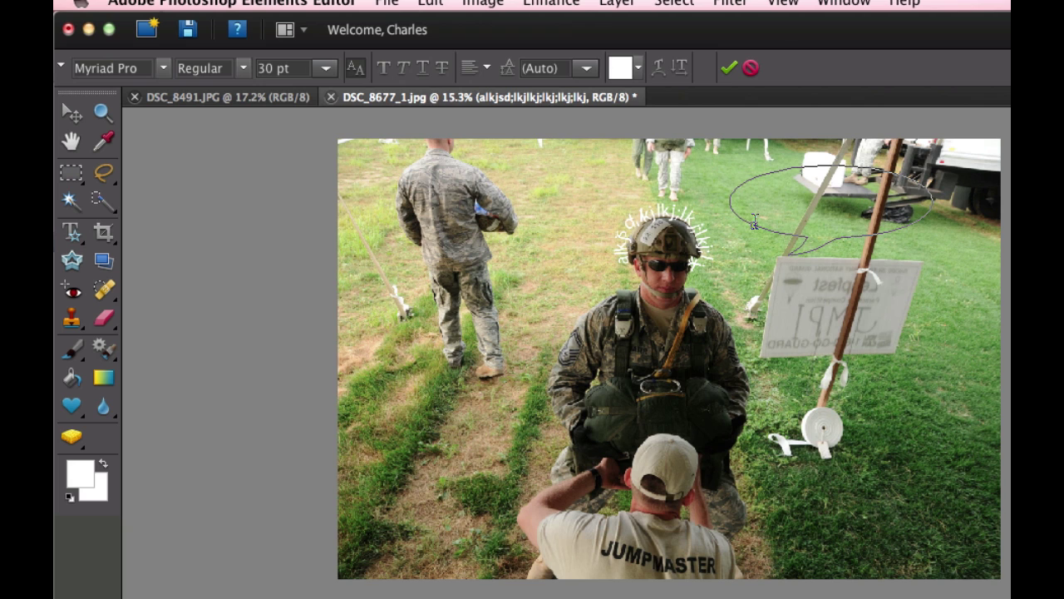
{"action": "type", "text": "d.flkja;lp;akjsdf;lkajs;dlkjf;"}
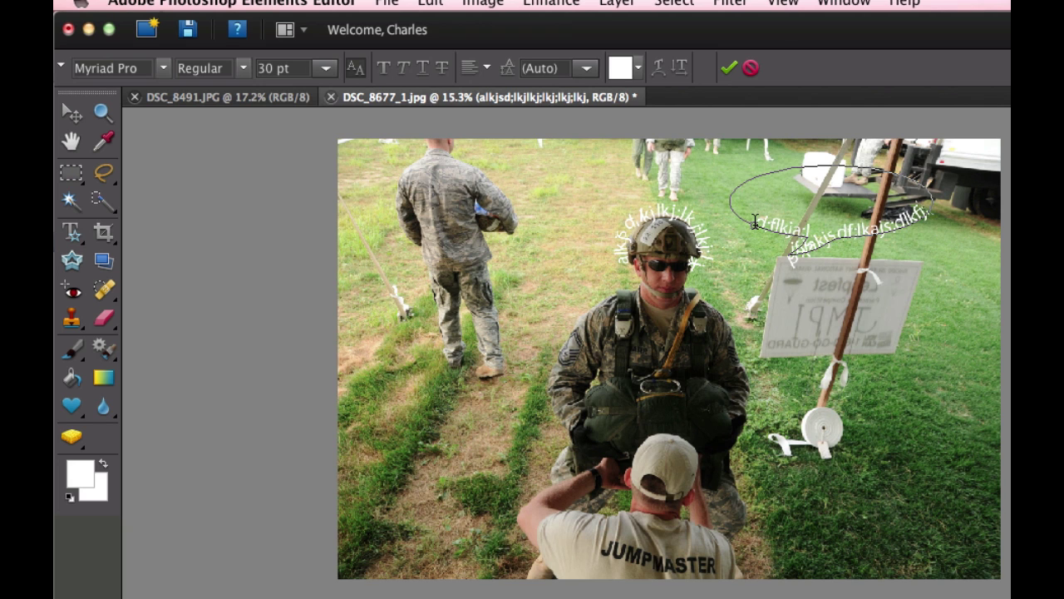
{"action": "type", "text": "lkjs;lkj;lpsdjdkjf;lkjd;lkjf;lkjs"}
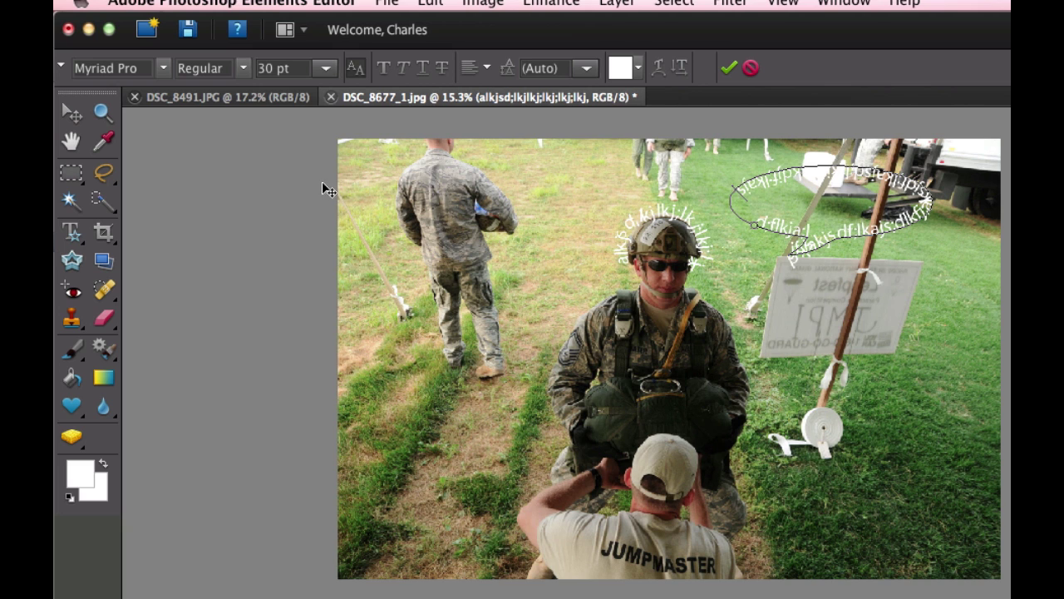
- Trace a custom path around the jumpmaster's cap and type sample text along it
{"action": "left_click", "coordinate": [71, 232]}
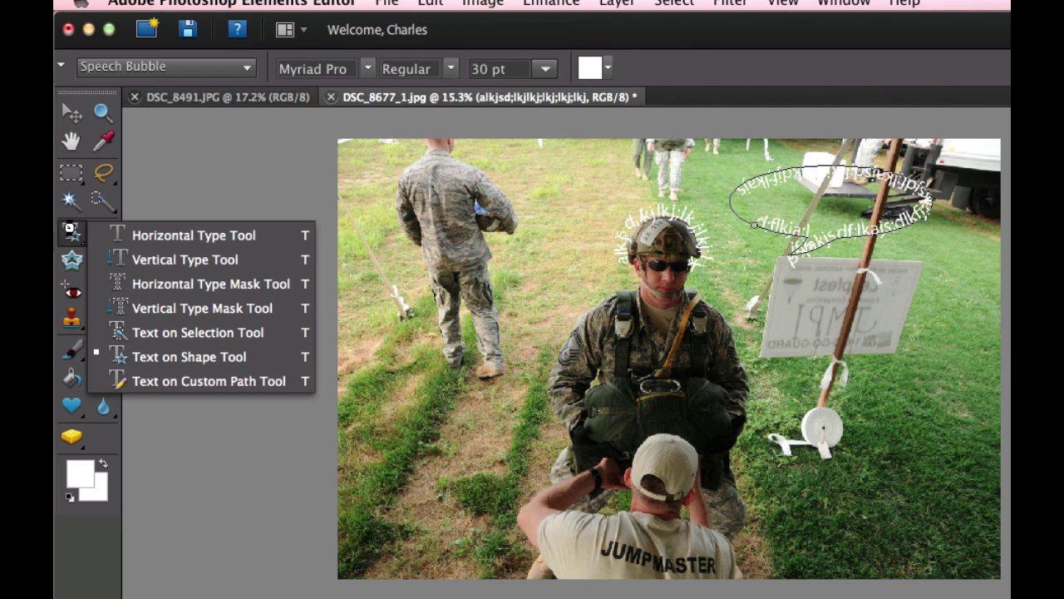
{"action": "left_click", "coordinate": [141, 383]}
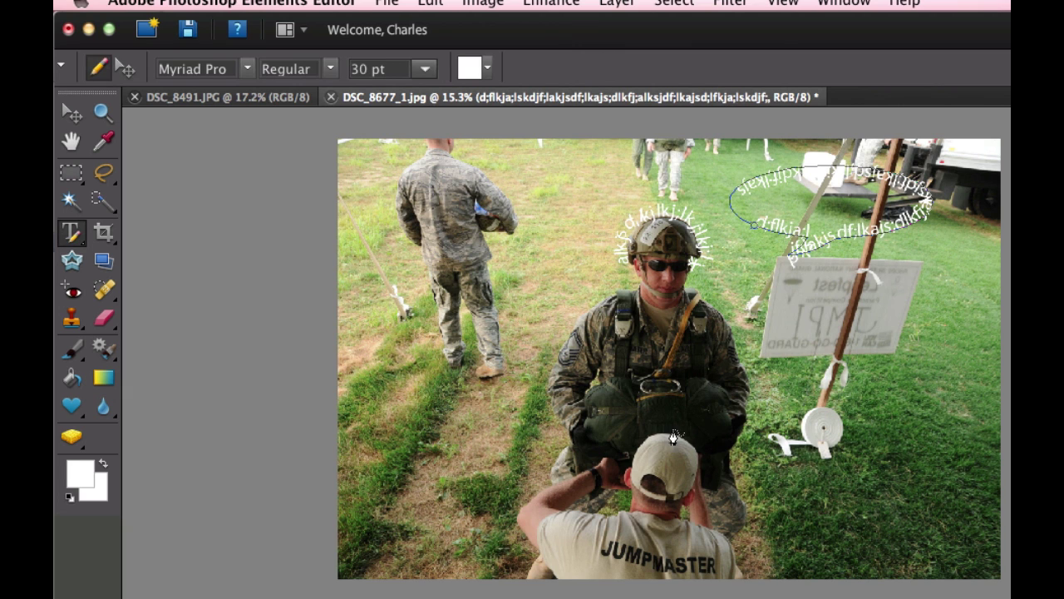
{"action": "left_click", "coordinate": [632, 513]}
{"action": "mouse_move", "coordinate": [632, 513]}
{"action": "left_mouse_down"}
{"action": "mouse_move", "coordinate": [632, 453]}
{"action": "mouse_move", "coordinate": [647, 442]}
{"action": "mouse_move", "coordinate": [692, 451]}
{"action": "mouse_move", "coordinate": [696, 492]}
{"action": "mouse_move", "coordinate": [738, 581]}
{"action": "left_mouse_up"}
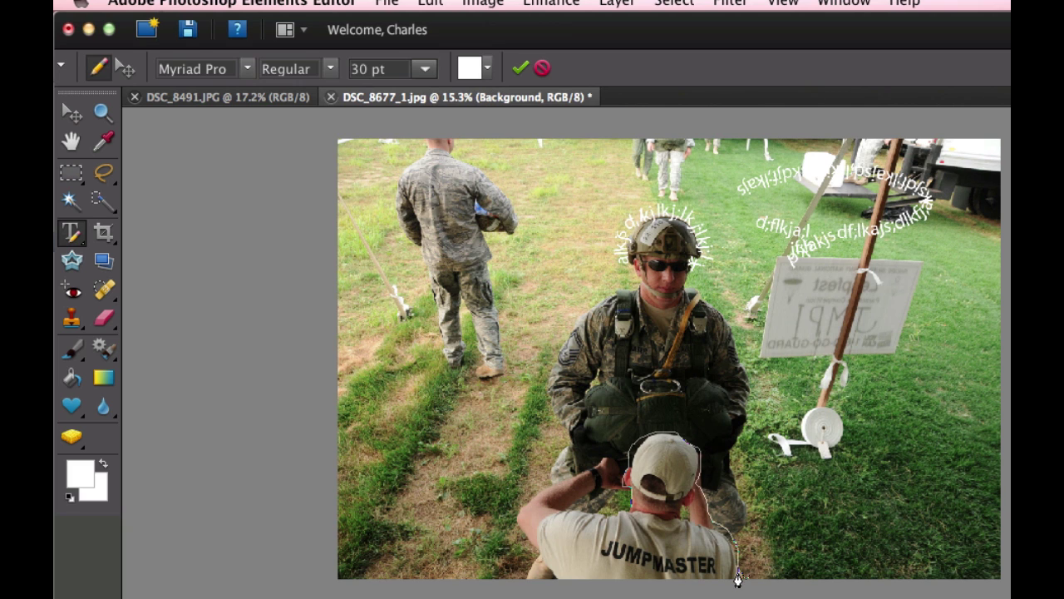
{"action": "left_click", "coordinate": [521, 69]}
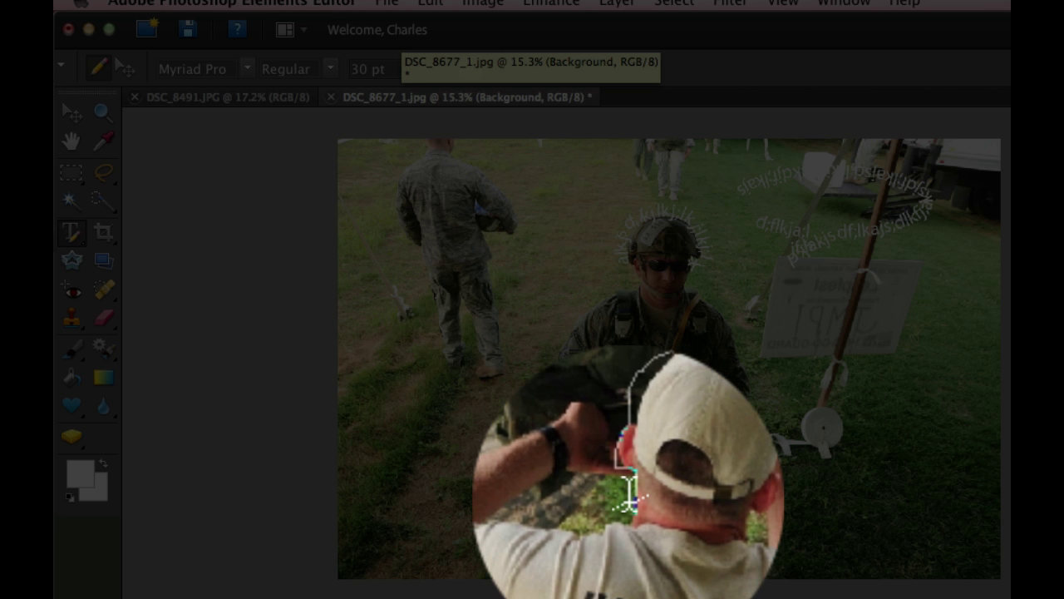
{"action": "left_click", "coordinate": [629, 495]}
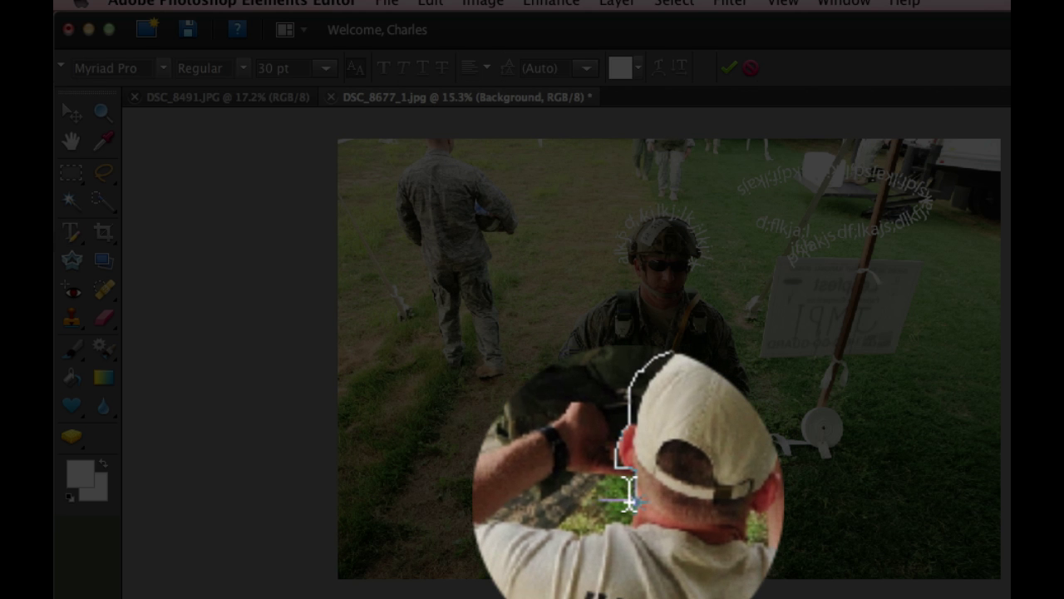
{"action": "type", "text": "sdfl;kasd;dl"}
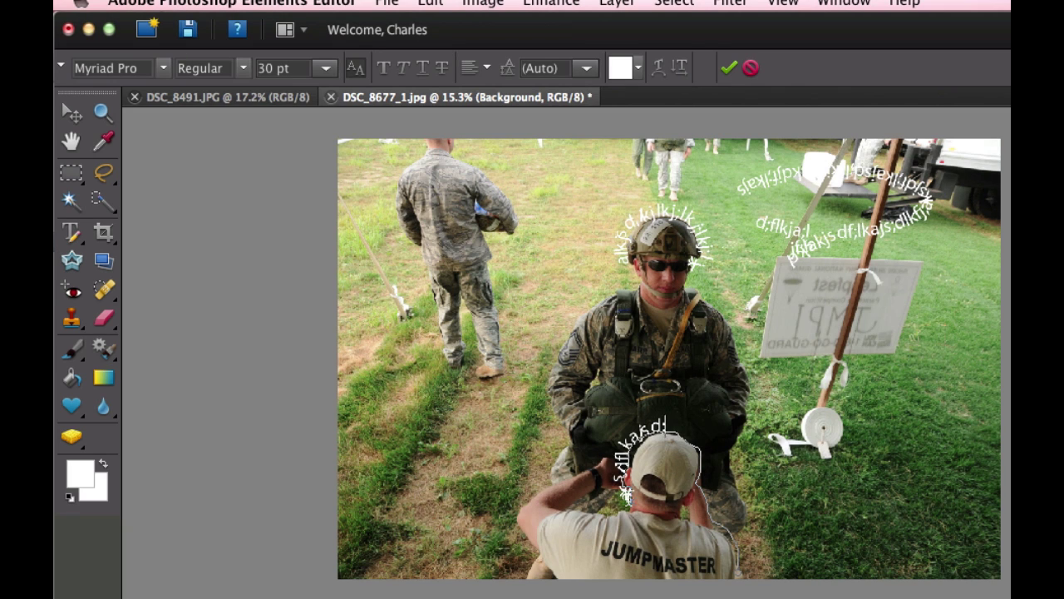
{"action": "type", "text": "kfa;skdjlkajs"}
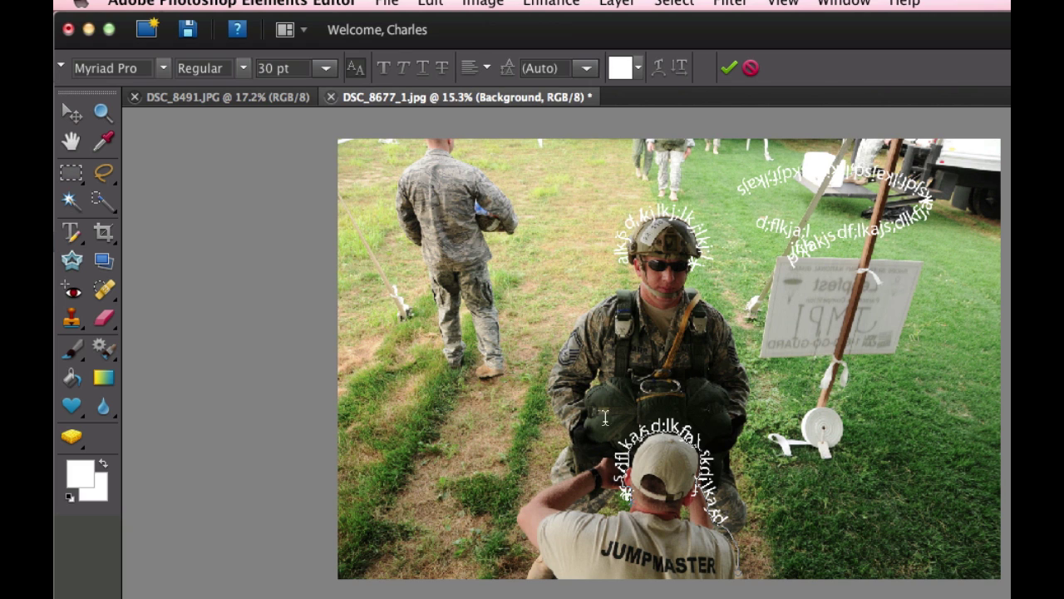
{"action": "left_click", "coordinate": [198, 253]}
{"action": "key", "text": "f"}
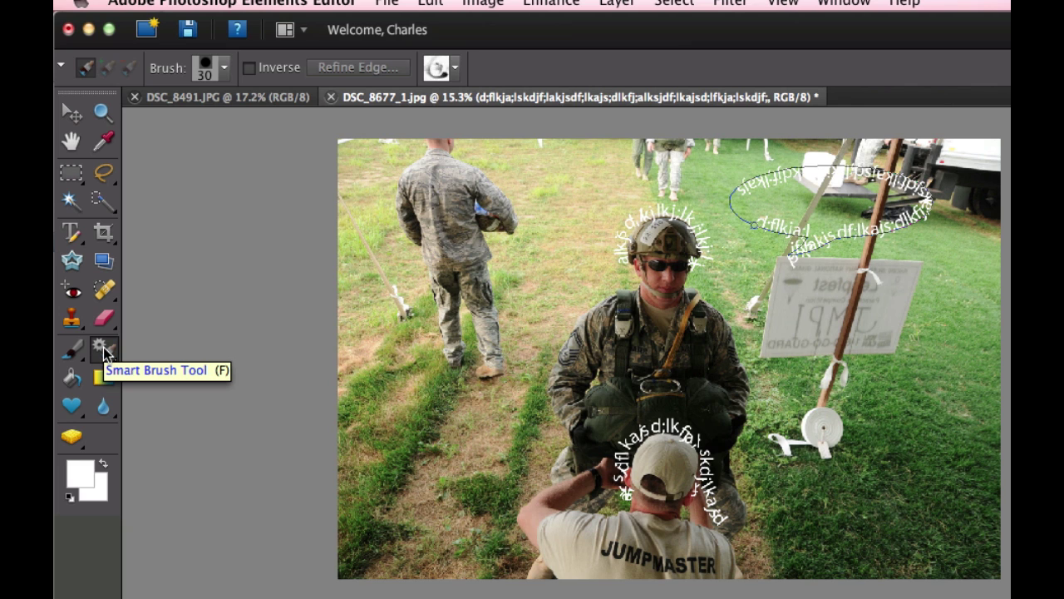
- Choose the Artistic category's Pencil Sketch preset for the Smart Brush
{"action": "left_click", "coordinate": [454, 70]}
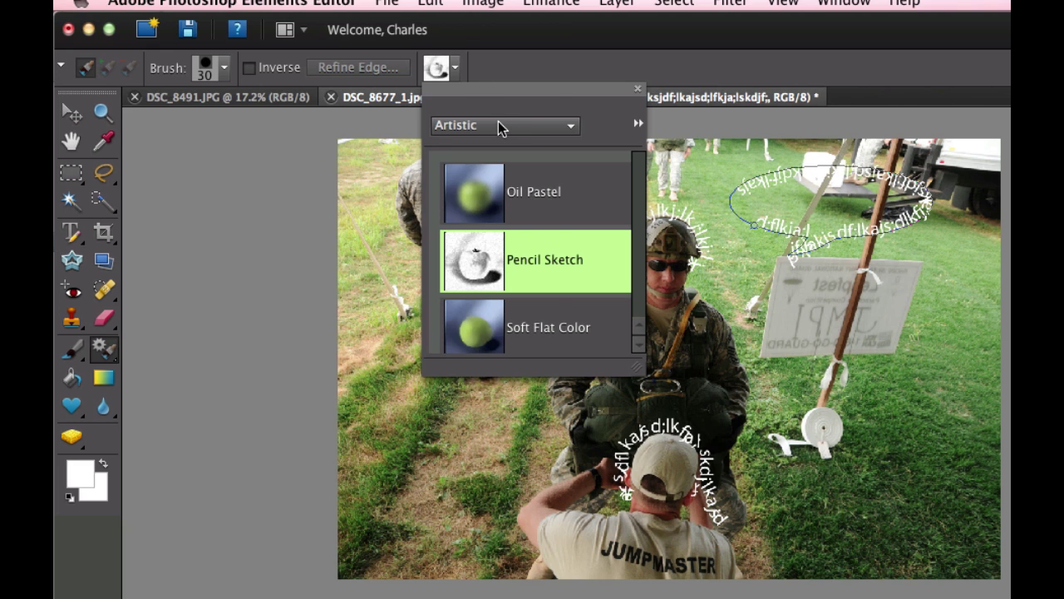
{"action": "left_click", "coordinate": [499, 126]}
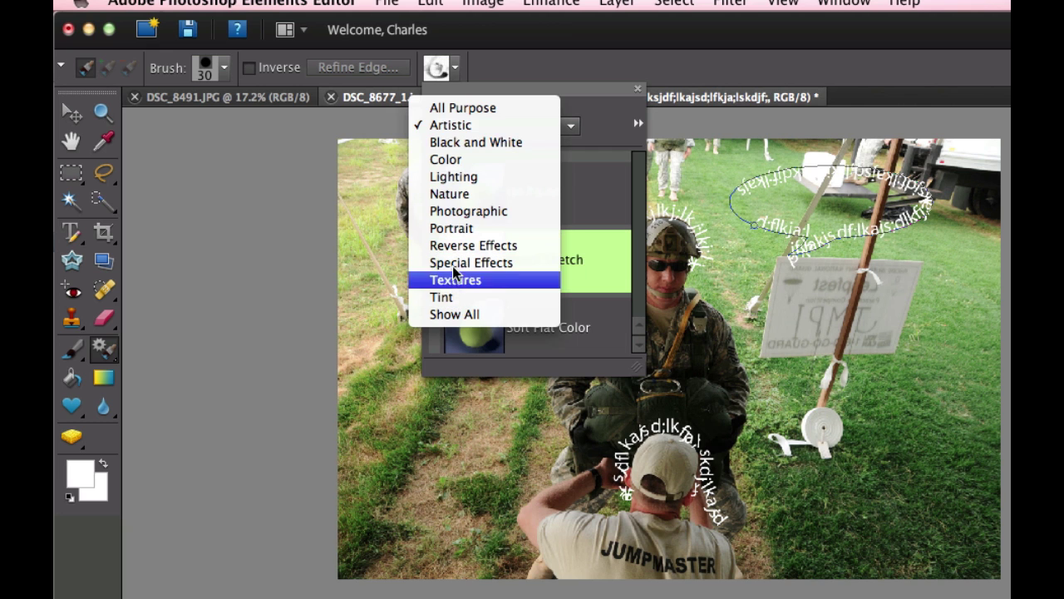
{"action": "left_click", "coordinate": [496, 129]}
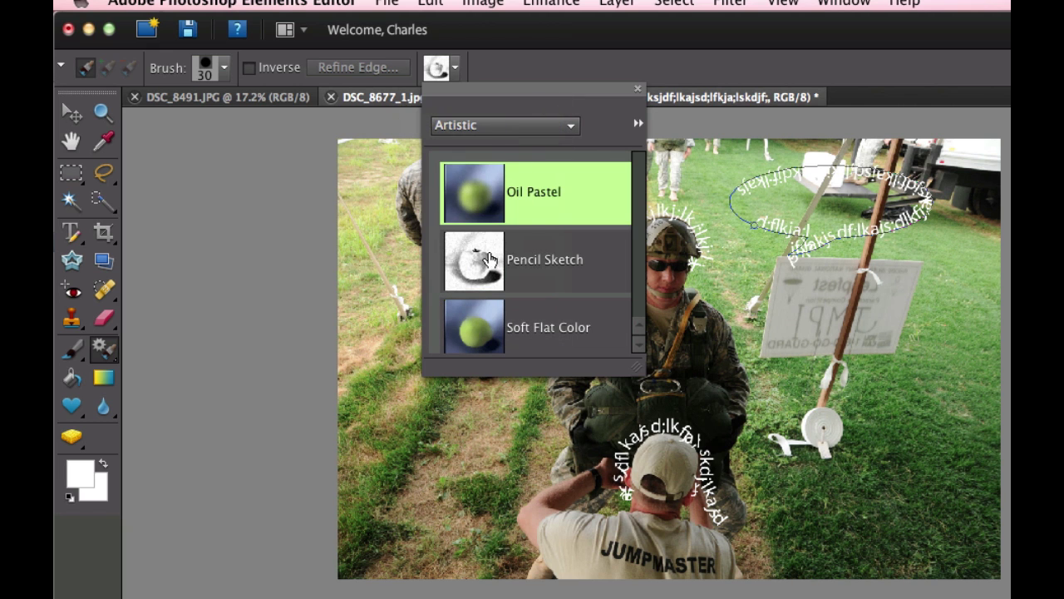
{"action": "left_click", "coordinate": [489, 263]}
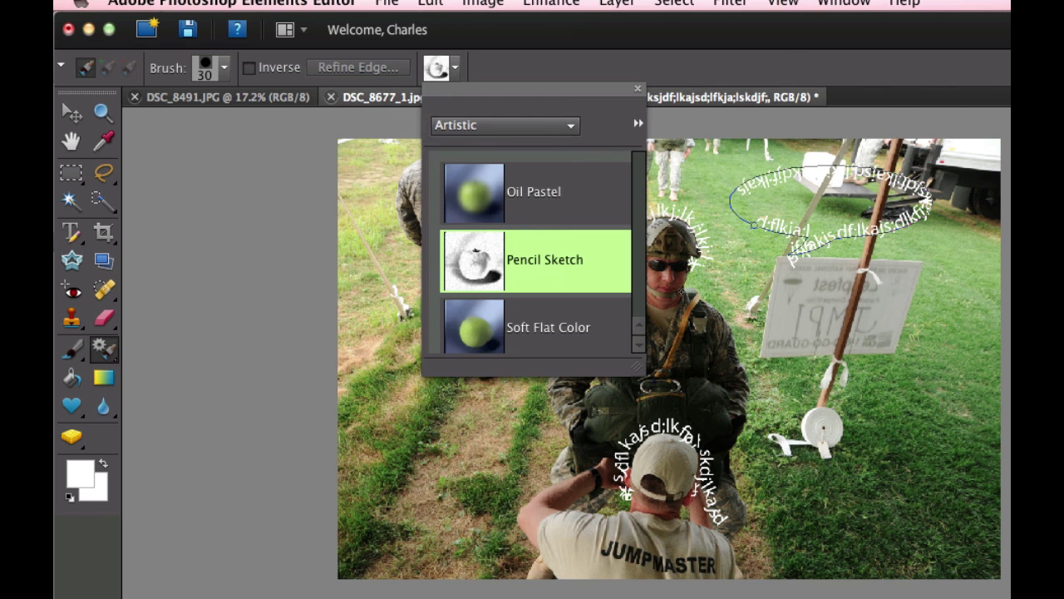
{"action": "left_click", "coordinate": [663, 238]}
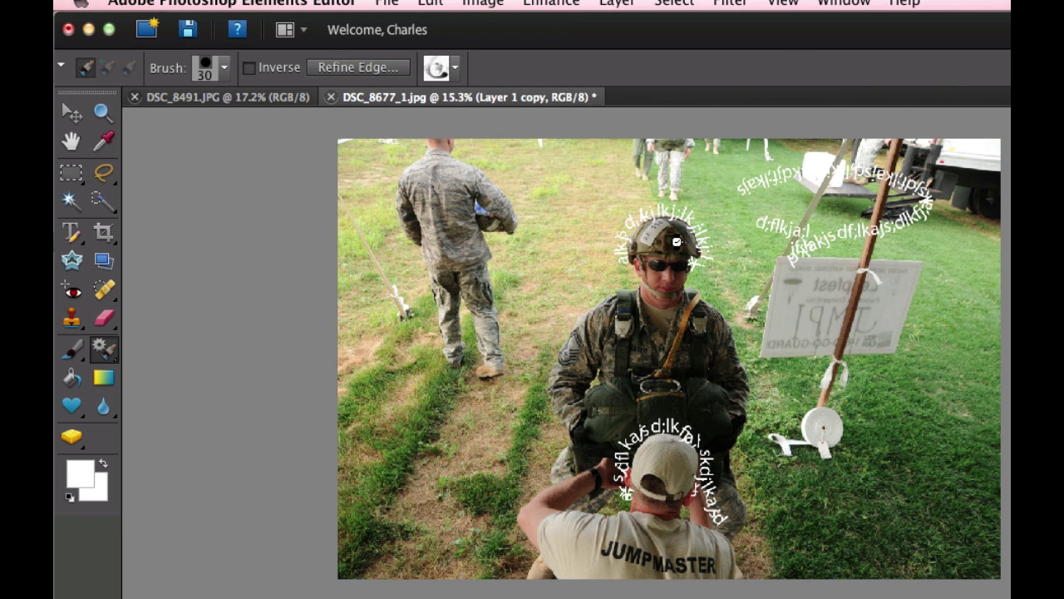
- Paint Pencil Sketch over the kneeling soldier's chest, arms and knee, then set layer opacity to 62%
{"action": "left_click", "coordinate": [679, 258]}
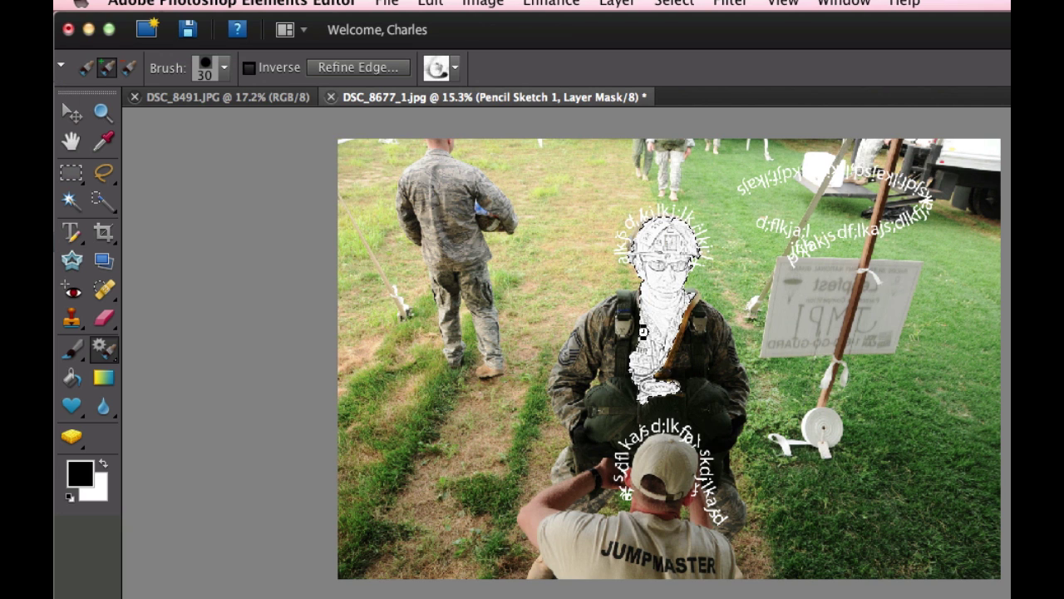
{"action": "mouse_move", "coordinate": [636, 341]}
{"action": "left_mouse_down"}
{"action": "mouse_move", "coordinate": [607, 336]}
{"action": "mouse_move", "coordinate": [648, 313]}
{"action": "left_mouse_up"}
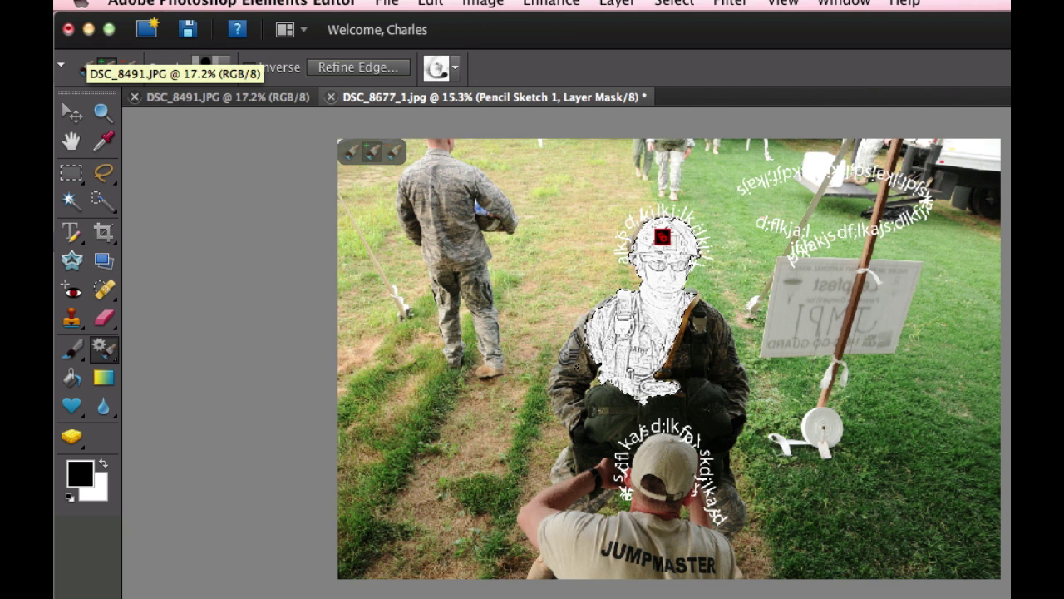
{"action": "mouse_move", "coordinate": [594, 336]}
{"action": "left_mouse_down"}
{"action": "mouse_move", "coordinate": [563, 389]}
{"action": "mouse_move", "coordinate": [597, 427]}
{"action": "mouse_move", "coordinate": [642, 399]}
{"action": "left_mouse_up"}
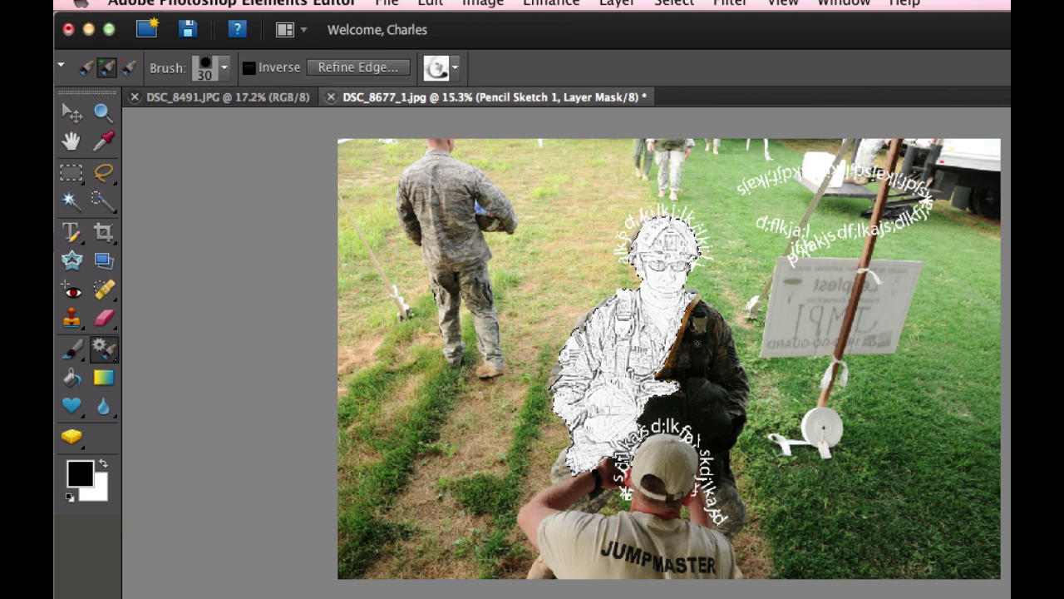
{"action": "mouse_move", "coordinate": [698, 343]}
{"action": "left_mouse_down"}
{"action": "mouse_move", "coordinate": [694, 326]}
{"action": "mouse_move", "coordinate": [719, 348]}
{"action": "mouse_move", "coordinate": [723, 387]}
{"action": "left_mouse_up"}
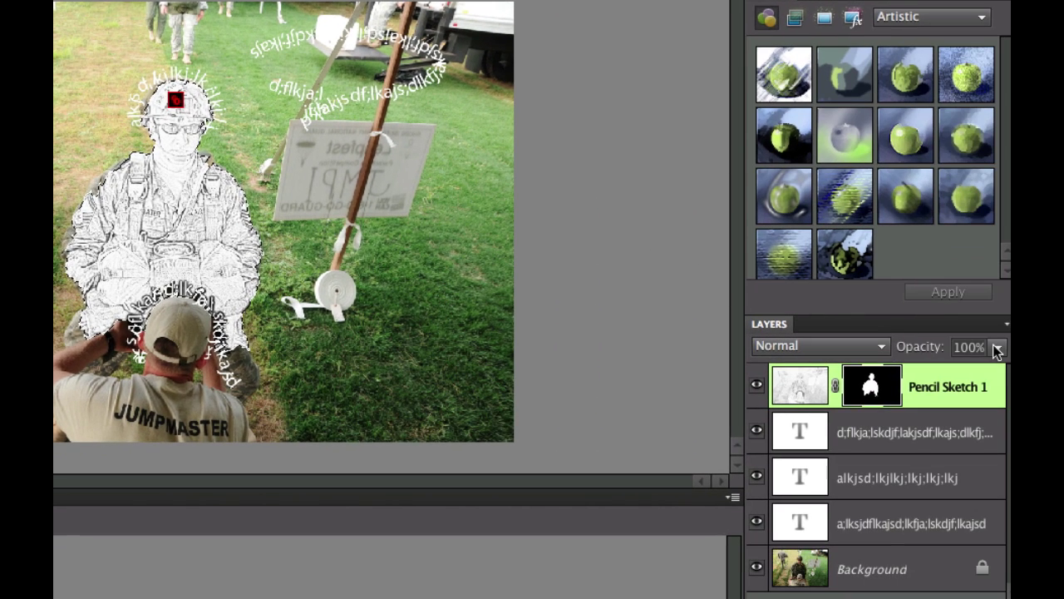
{"action": "left_click", "coordinate": [998, 347]}
{"action": "mouse_move", "coordinate": [964, 368]}
{"action": "left_mouse_down"}
{"action": "mouse_move", "coordinate": [956, 368]}
{"action": "mouse_move", "coordinate": [964, 366]}
{"action": "left_mouse_up"}
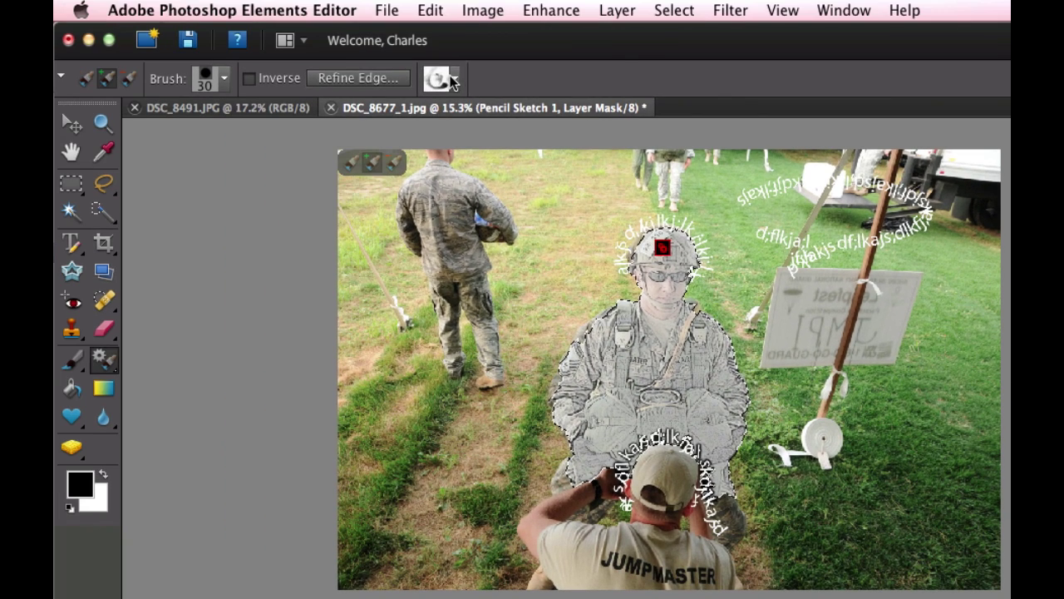
- Try the Oil Pastel effect, then the Textures category's Old Paper, on the soldier
{"action": "left_click", "coordinate": [453, 79]}
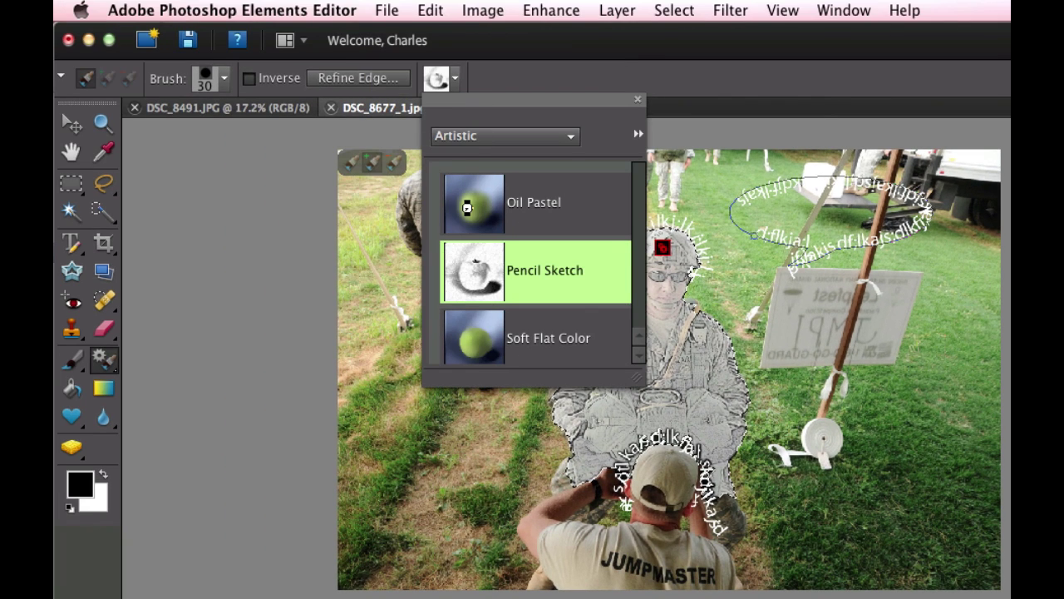
{"action": "left_click", "coordinate": [468, 208]}
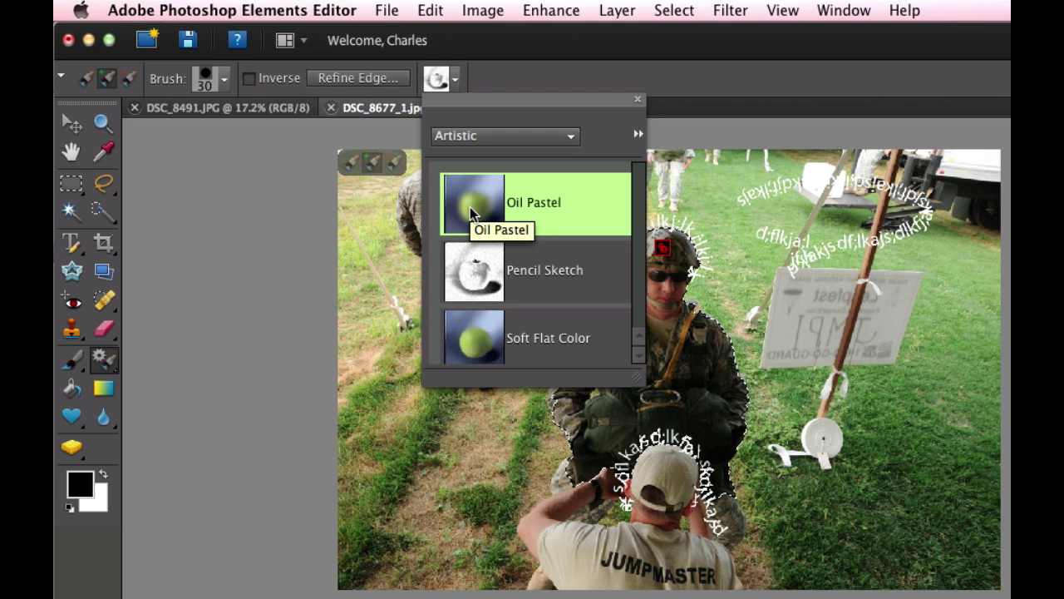
{"action": "left_click", "coordinate": [483, 141]}
{"action": "left_click", "coordinate": [480, 299]}
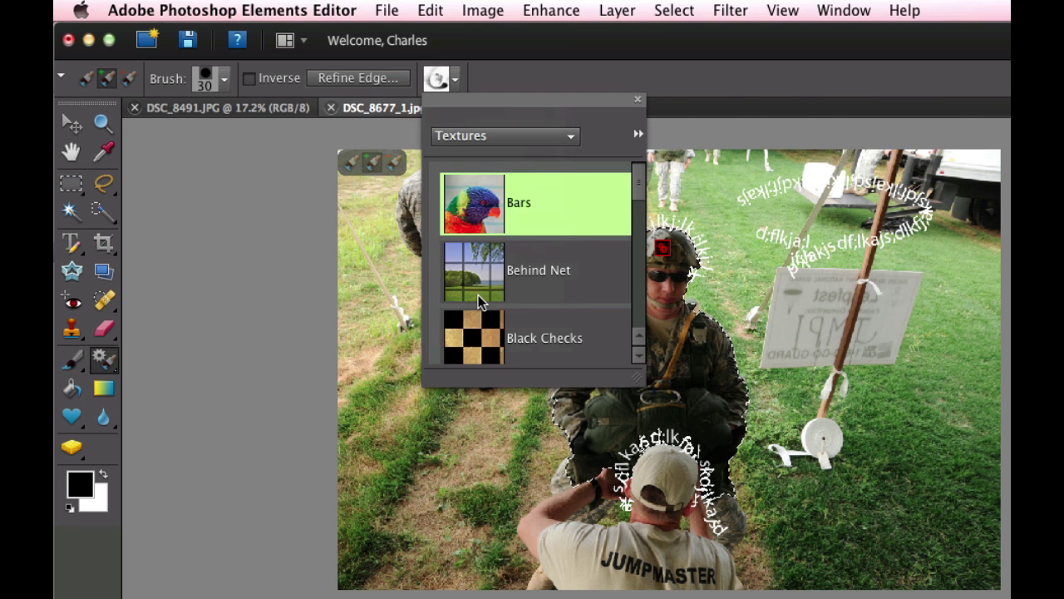
{"action": "scroll", "coordinate": [510, 250], "scroll_direction": "down", "scroll_amount": 3}
{"action": "scroll", "coordinate": [510, 249], "scroll_direction": "down", "scroll_amount": 3}
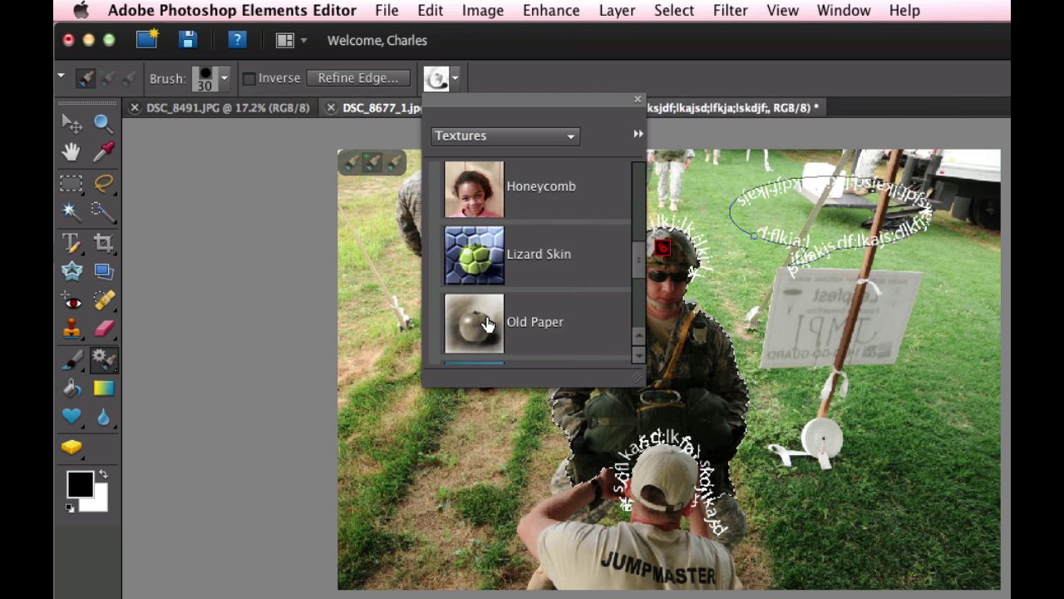
{"action": "double_click", "coordinate": [488, 320]}
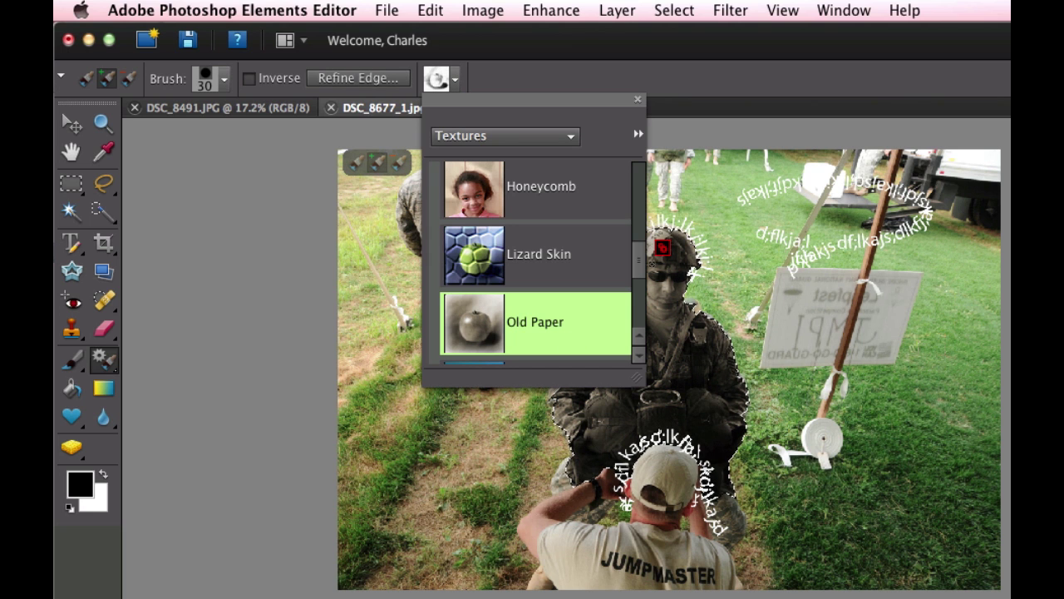
- Apply the Tint category's Tint Sepia effect to the soldier and close the picker
{"action": "left_click", "coordinate": [513, 138]}
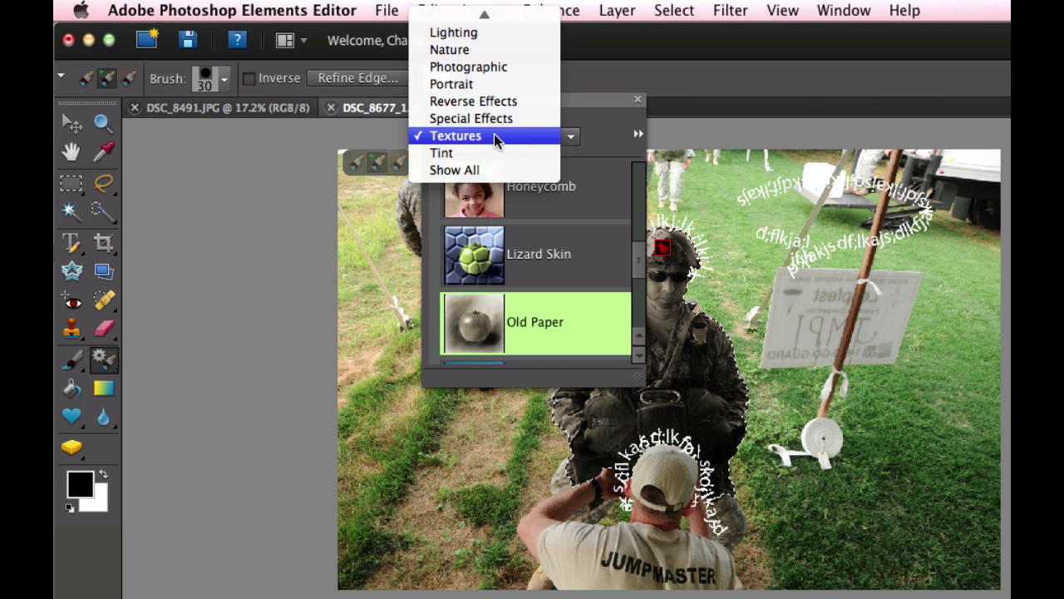
{"action": "left_click", "coordinate": [487, 152]}
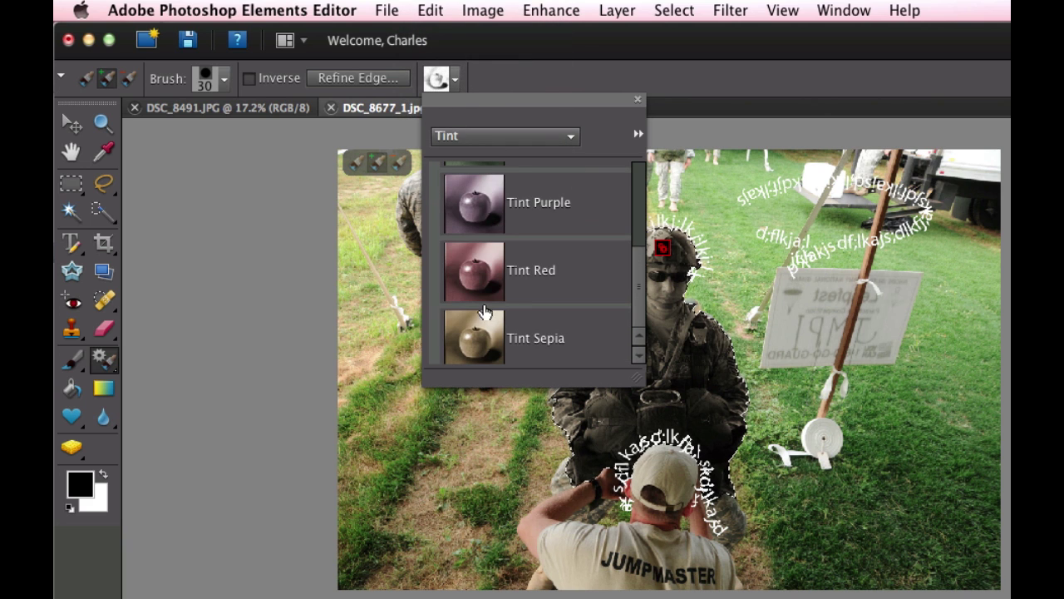
{"action": "double_click", "coordinate": [480, 335]}
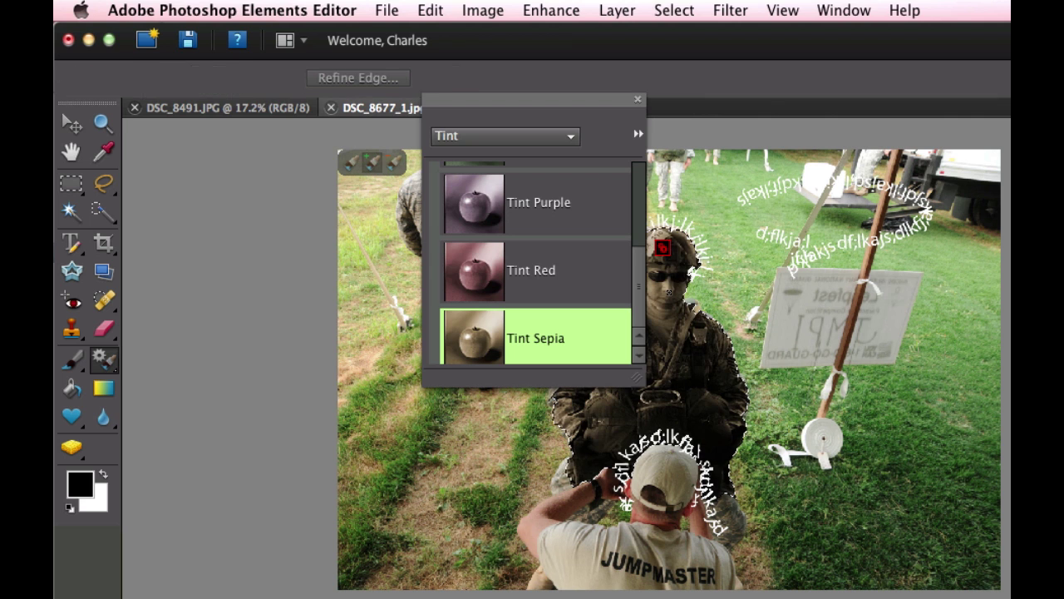
{"action": "left_click", "coordinate": [715, 81]}
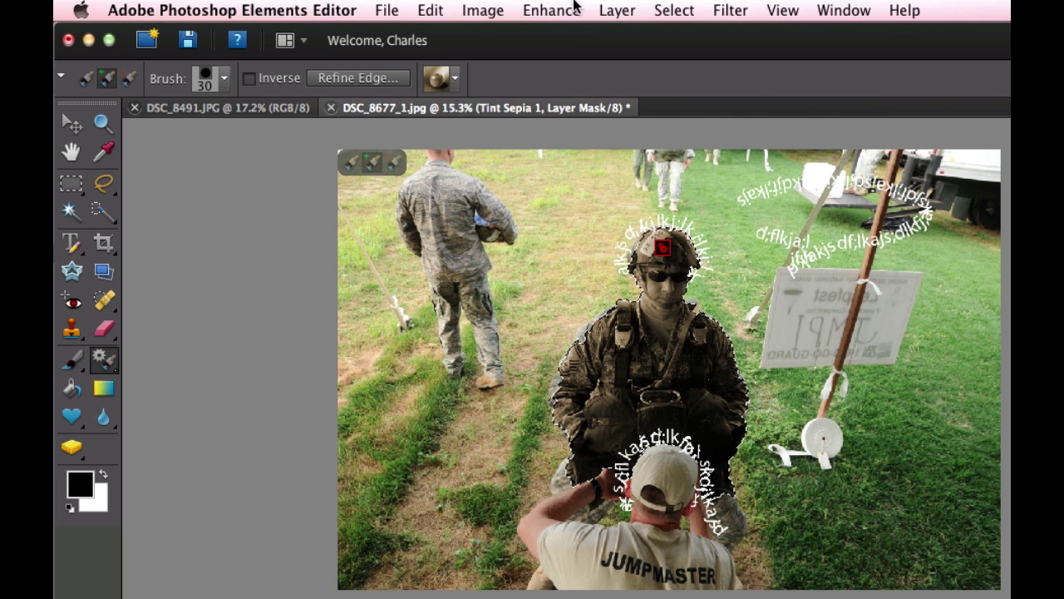
- Use Edit > Revert to restore the original photo, then switch to the Guided edits panel
{"action": "left_click", "coordinate": [432, 10]}
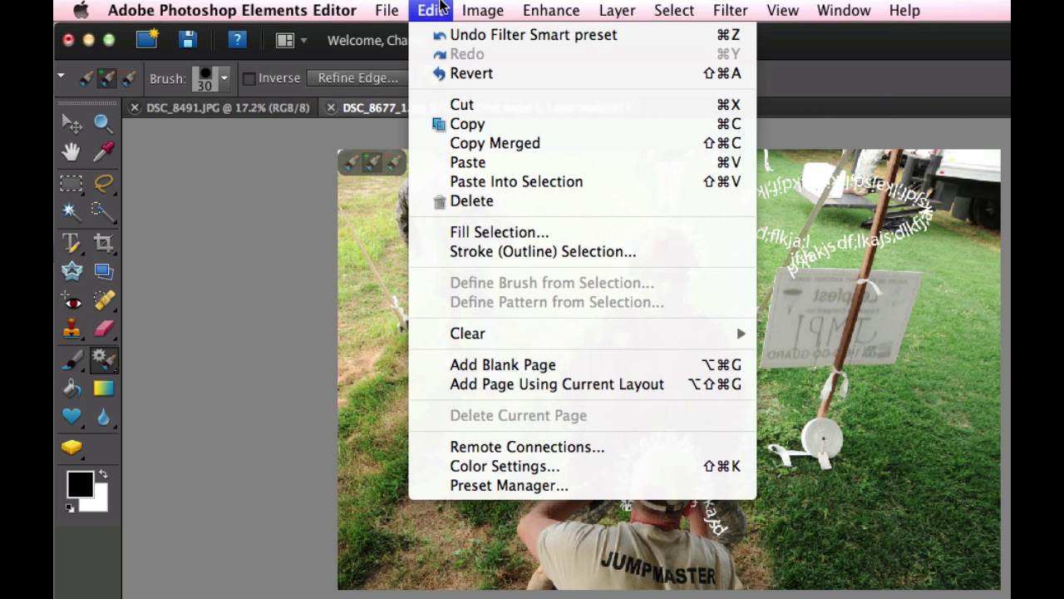
{"action": "left_click", "coordinate": [453, 73]}
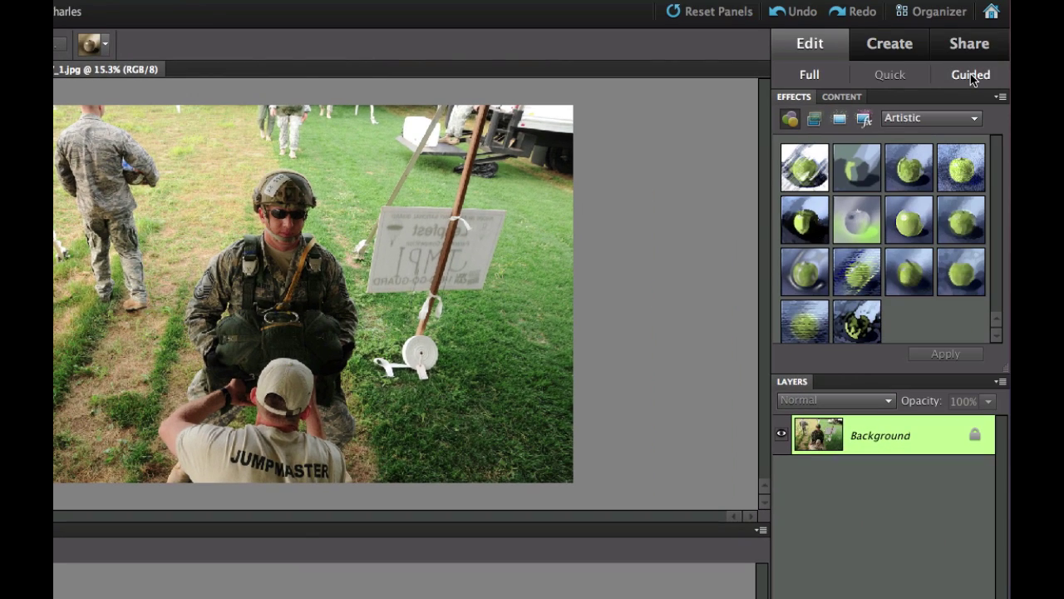
{"action": "left_click", "coordinate": [970, 75]}
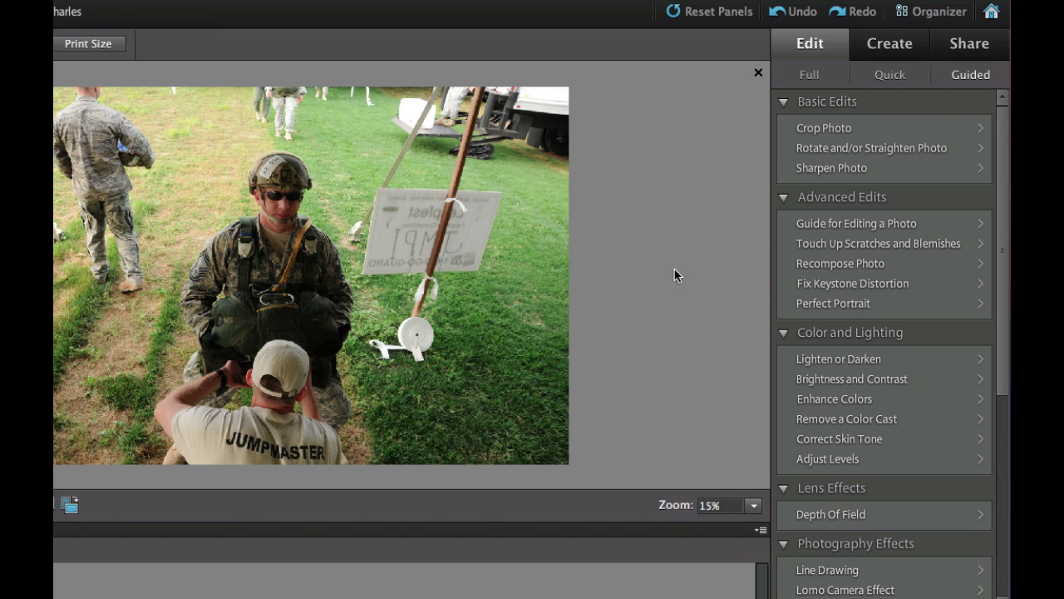
{"action": "left_click", "coordinate": [817, 515]}
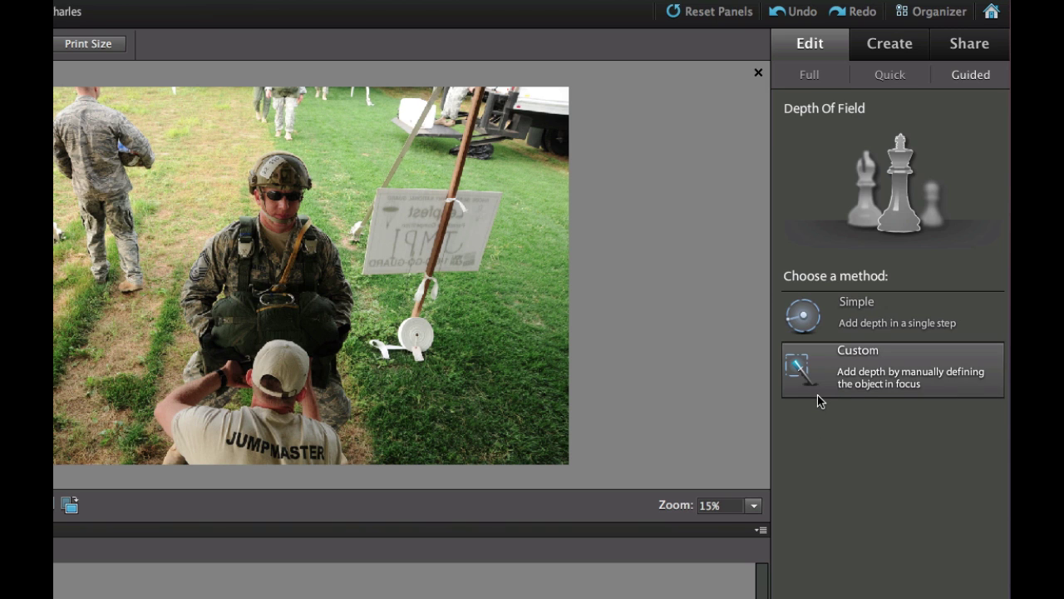
{"action": "left_click", "coordinate": [808, 317]}
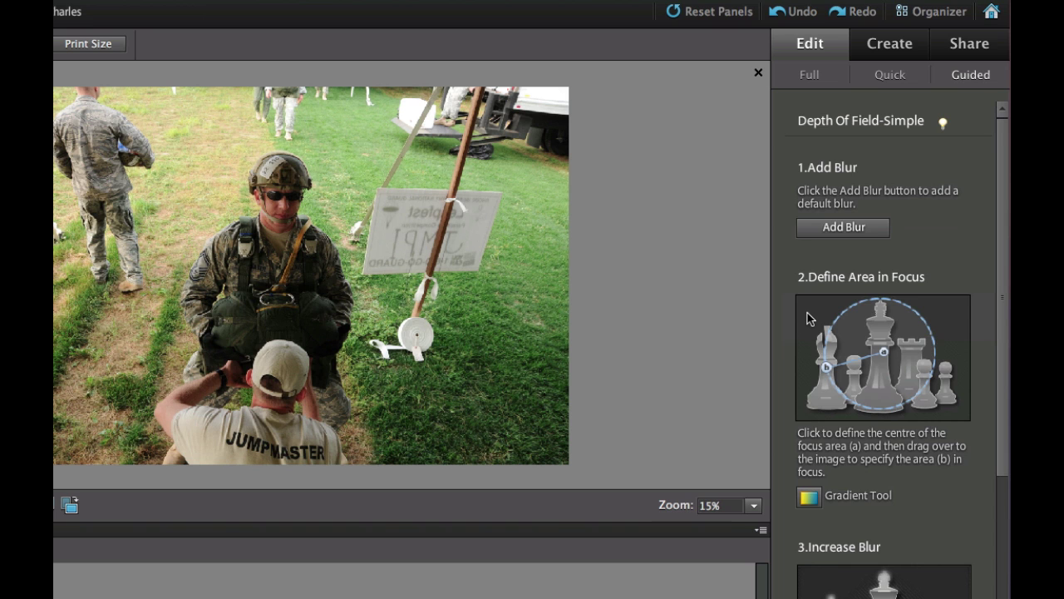
{"action": "left_click", "coordinate": [835, 231]}
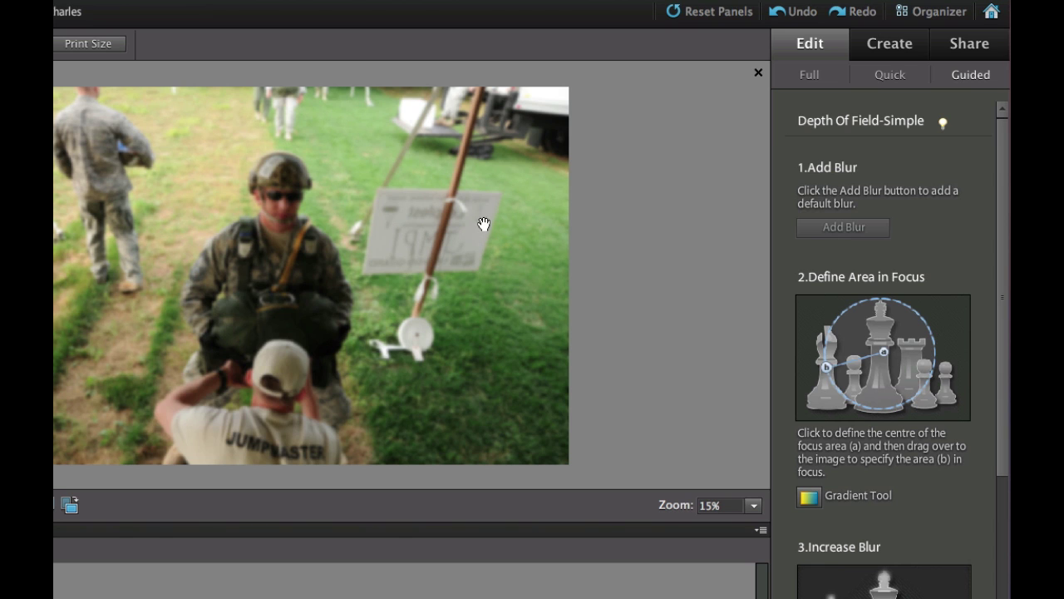
{"action": "left_click", "coordinate": [811, 497]}
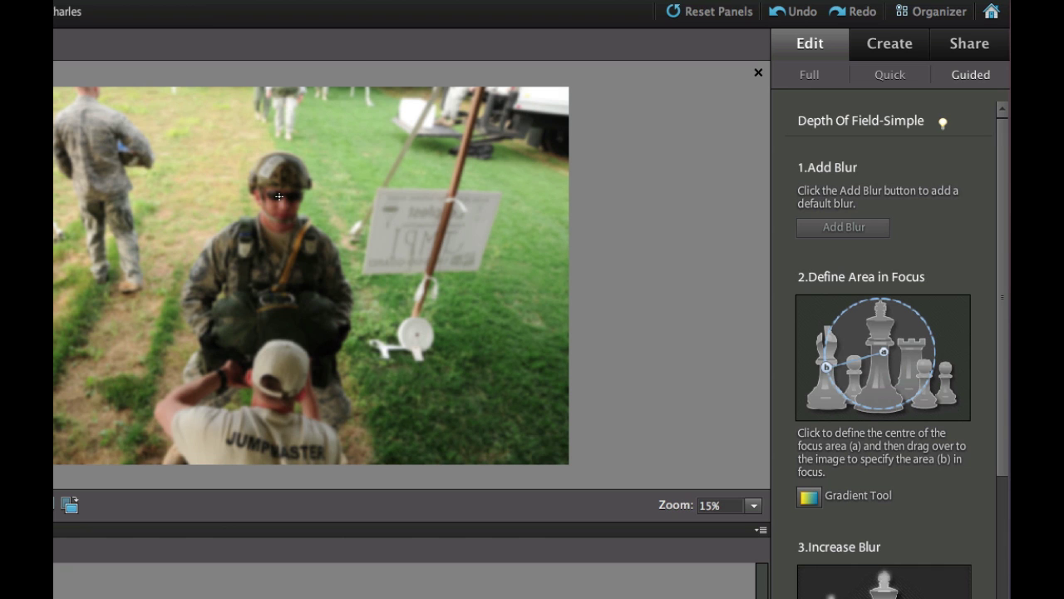
{"action": "left_click_drag", "start_coordinate": [210, 222], "coordinate": [133, 275]}
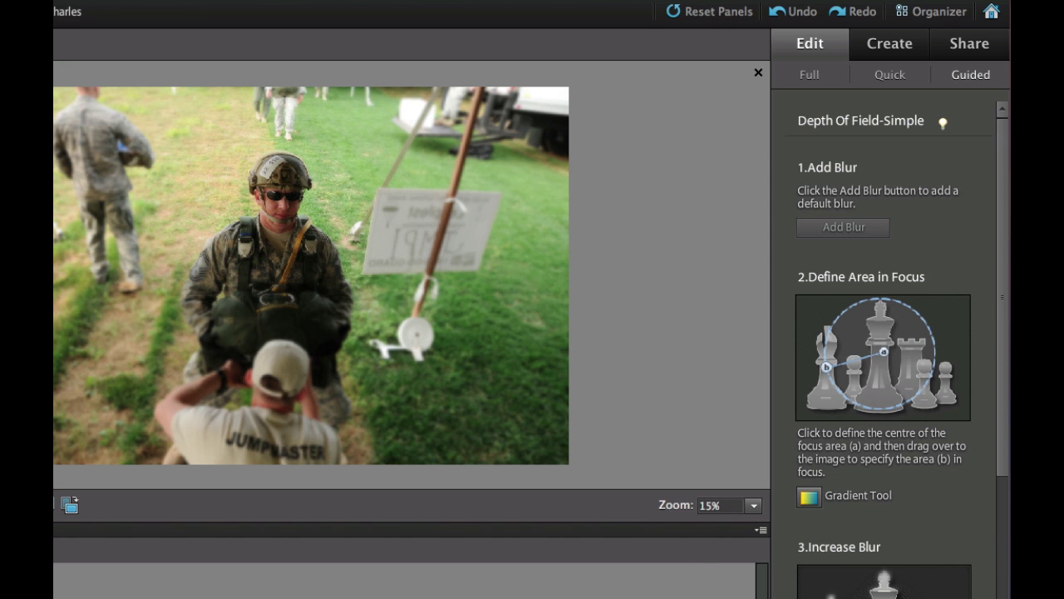
{"action": "key", "text": "Escape"}
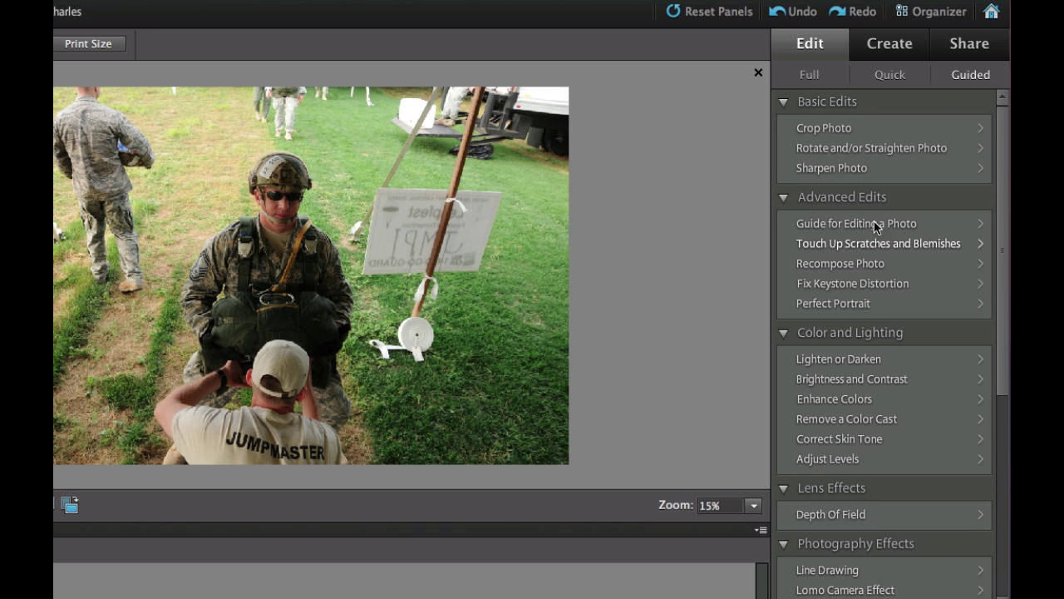
- In Depth Of Field Custom, quick-select the soldier, jumpmaster, lettering and cap, then Add Blur
{"action": "left_click", "coordinate": [832, 517]}
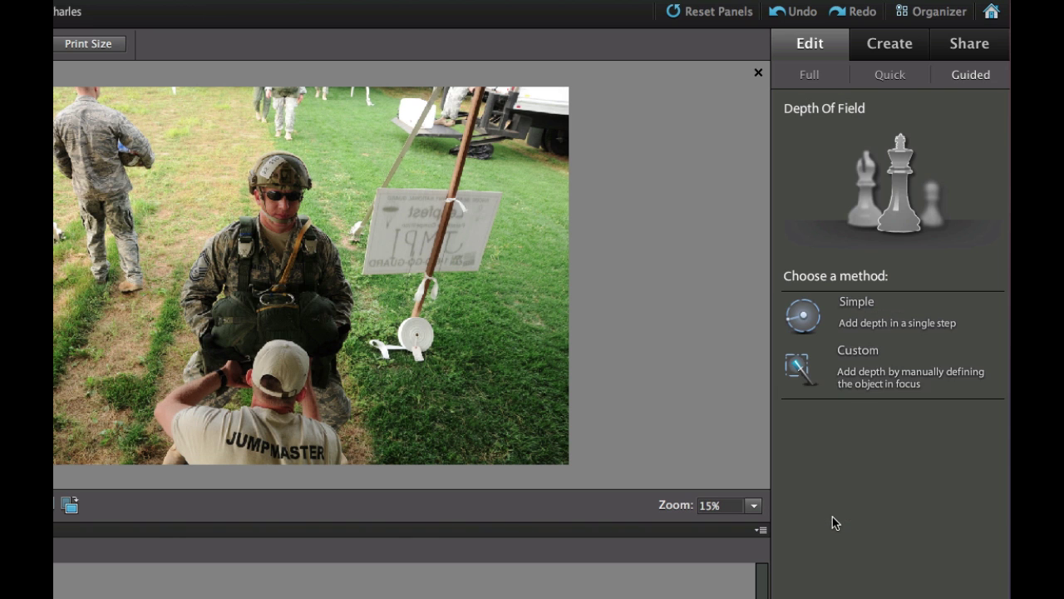
{"action": "left_click", "coordinate": [870, 381]}
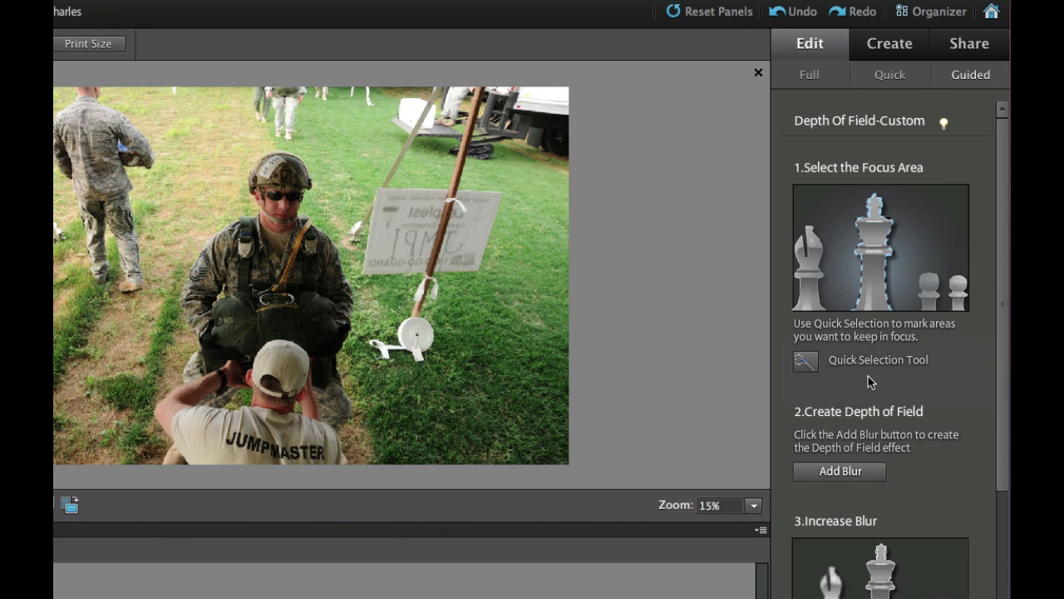
{"action": "left_click", "coordinate": [803, 362]}
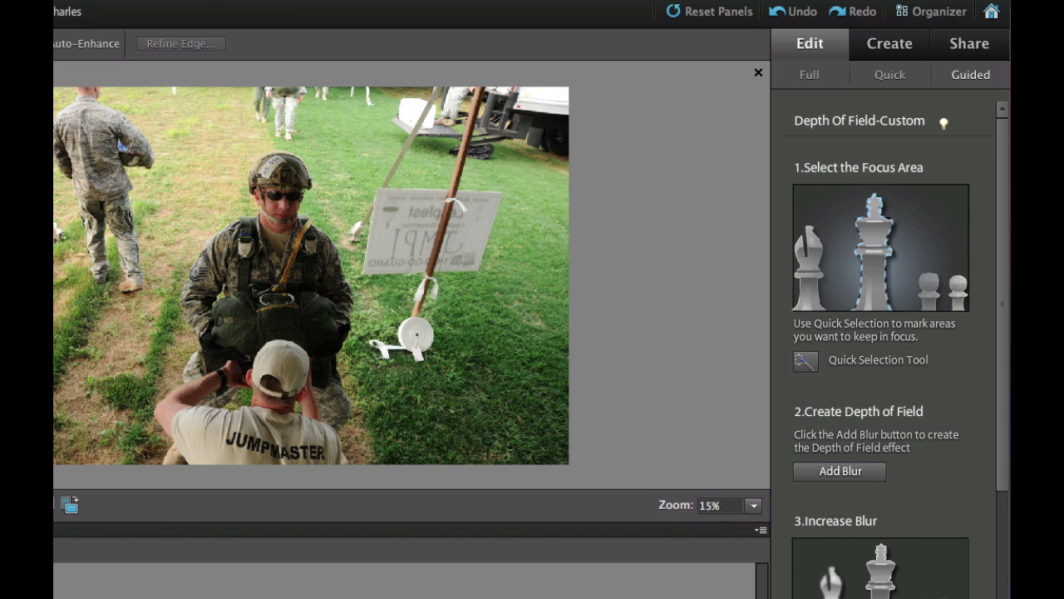
{"action": "mouse_move", "coordinate": [274, 167]}
{"action": "left_mouse_down"}
{"action": "mouse_move", "coordinate": [283, 223]}
{"action": "mouse_move", "coordinate": [291, 212]}
{"action": "mouse_move", "coordinate": [245, 279]}
{"action": "mouse_move", "coordinate": [220, 249]}
{"action": "mouse_move", "coordinate": [195, 287]}
{"action": "left_mouse_up"}
{"action": "mouse_move", "coordinate": [209, 356]}
{"action": "left_mouse_down"}
{"action": "mouse_move", "coordinate": [224, 400]}
{"action": "mouse_move", "coordinate": [170, 449]}
{"action": "left_mouse_up"}
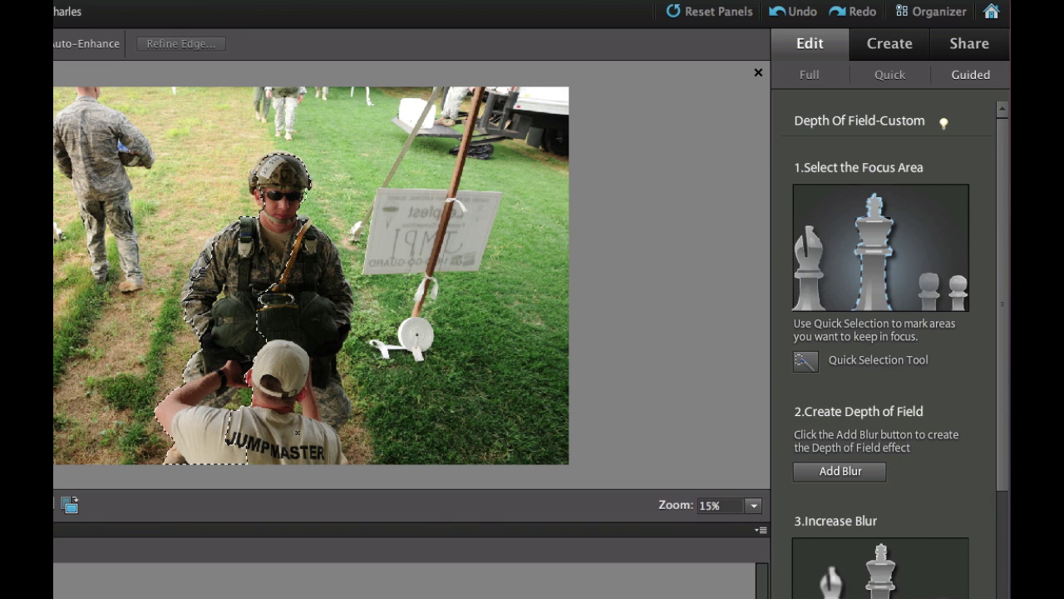
{"action": "mouse_move", "coordinate": [297, 434]}
{"action": "left_mouse_down"}
{"action": "mouse_move", "coordinate": [262, 445]}
{"action": "mouse_move", "coordinate": [299, 420]}
{"action": "mouse_move", "coordinate": [333, 249]}
{"action": "left_mouse_up"}
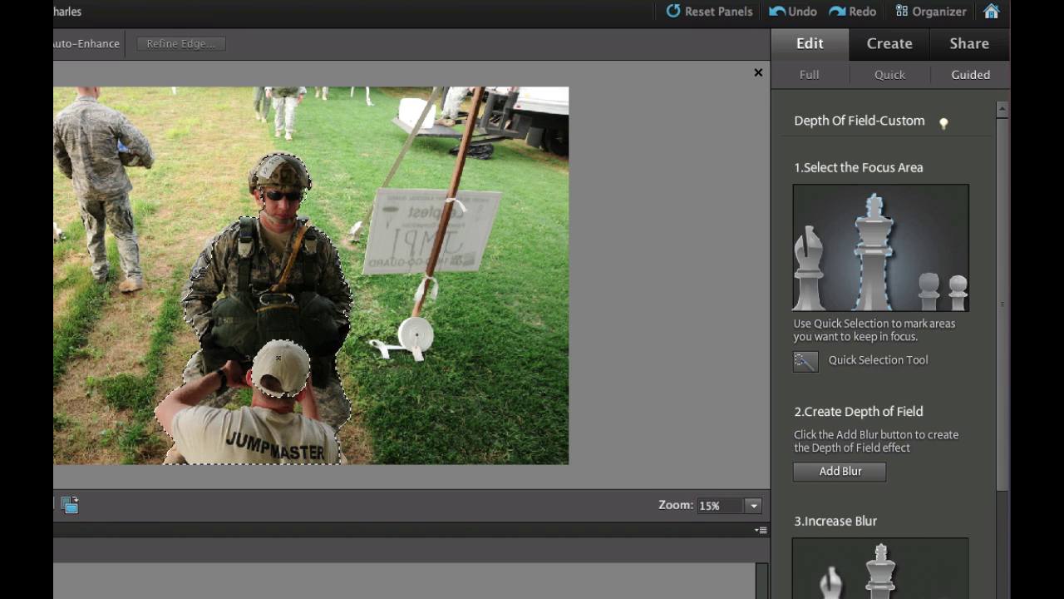
{"action": "left_click", "coordinate": [277, 357]}
{"action": "left_click", "coordinate": [867, 473]}
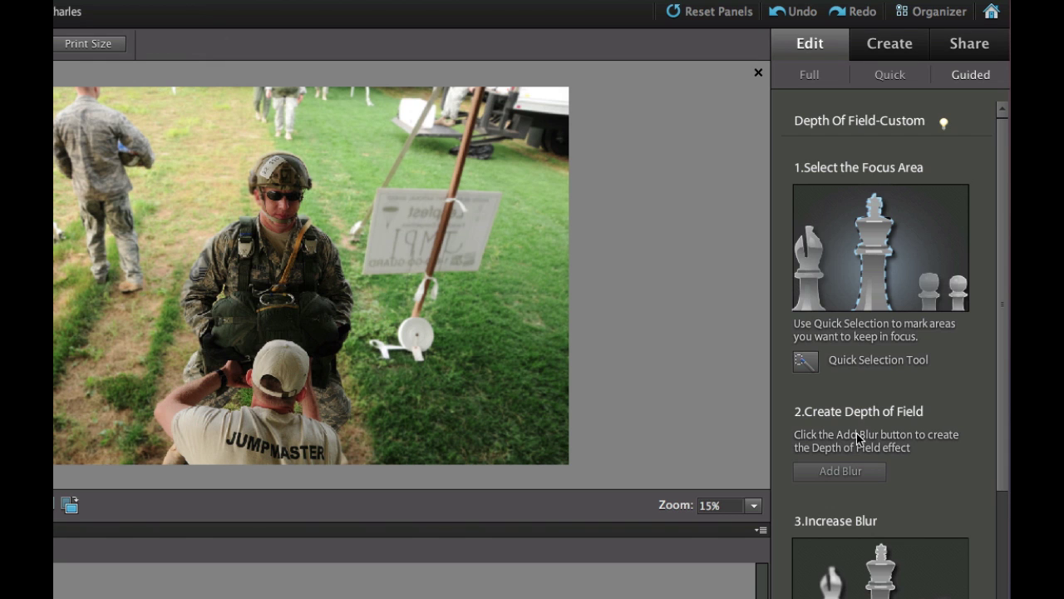
{"action": "scroll", "coordinate": [860, 439], "scroll_direction": "down", "scroll_amount": 4}
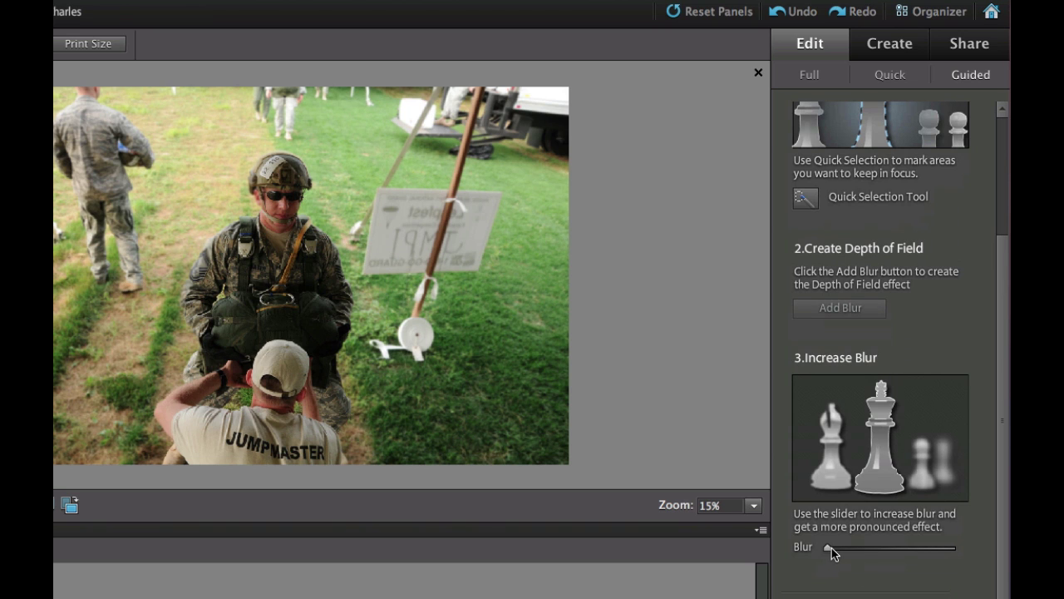
{"action": "mouse_move", "coordinate": [833, 553]}
- Try the Orton Effect guided edit with more blur and lower brightness, then cancel it
{"action": "key", "text": "Escape"}
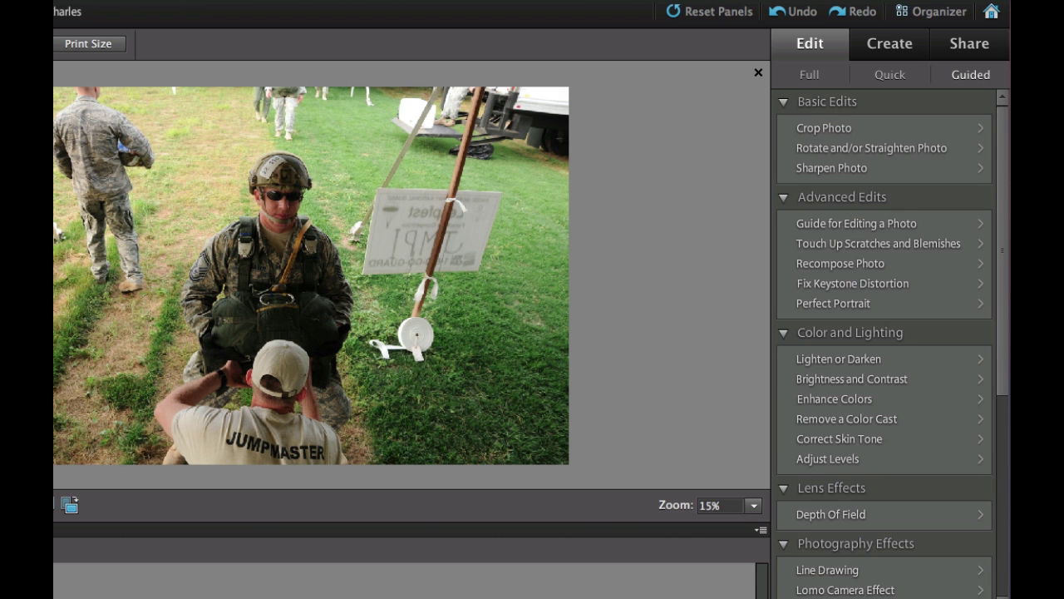
{"action": "scroll", "coordinate": [884, 333], "scroll_direction": "down", "scroll_amount": 3}
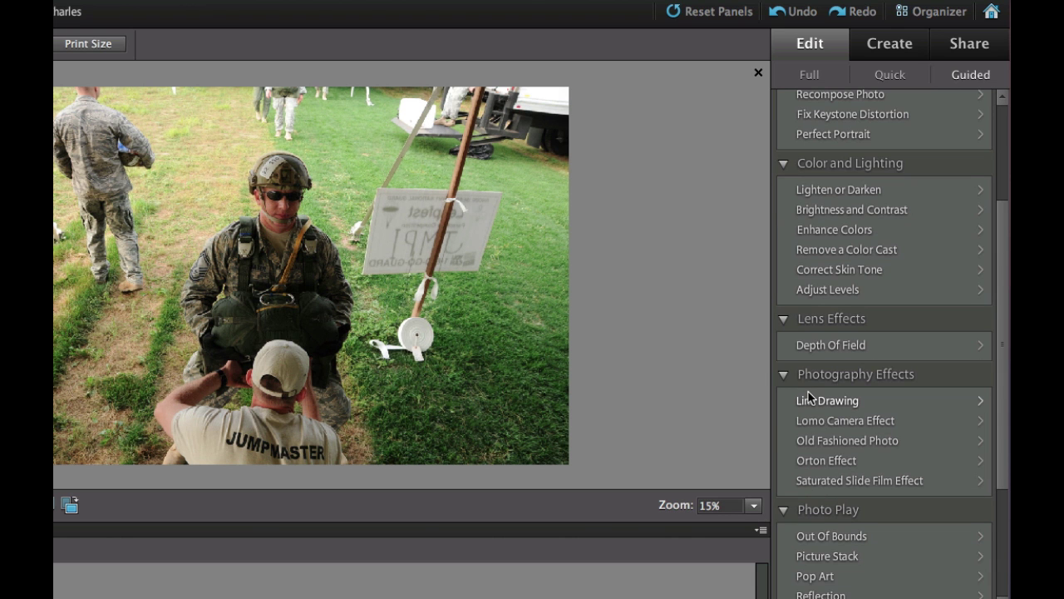
{"action": "left_click", "coordinate": [829, 462]}
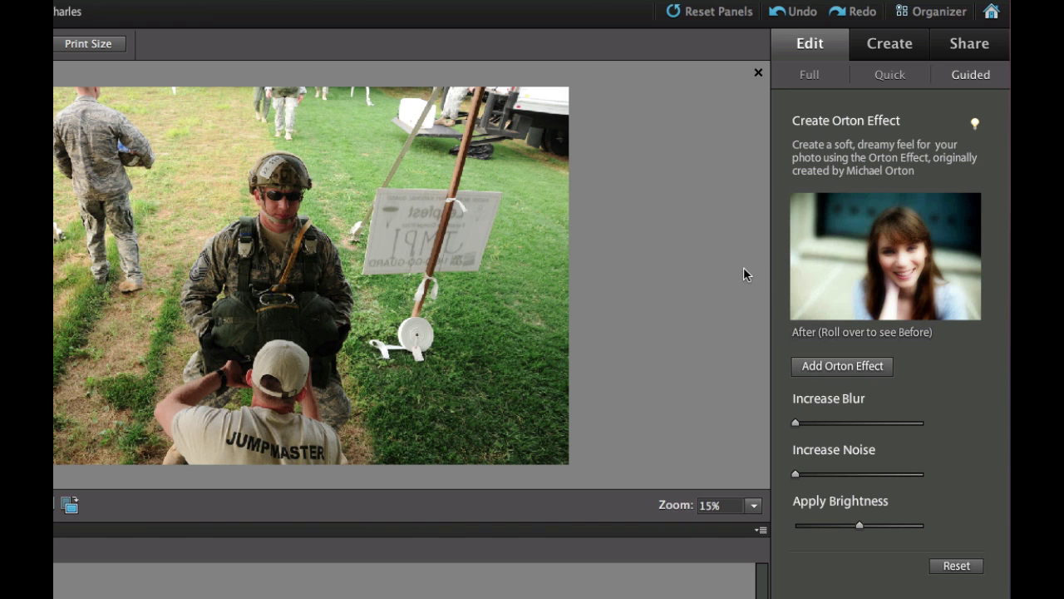
{"action": "left_click", "coordinate": [811, 365]}
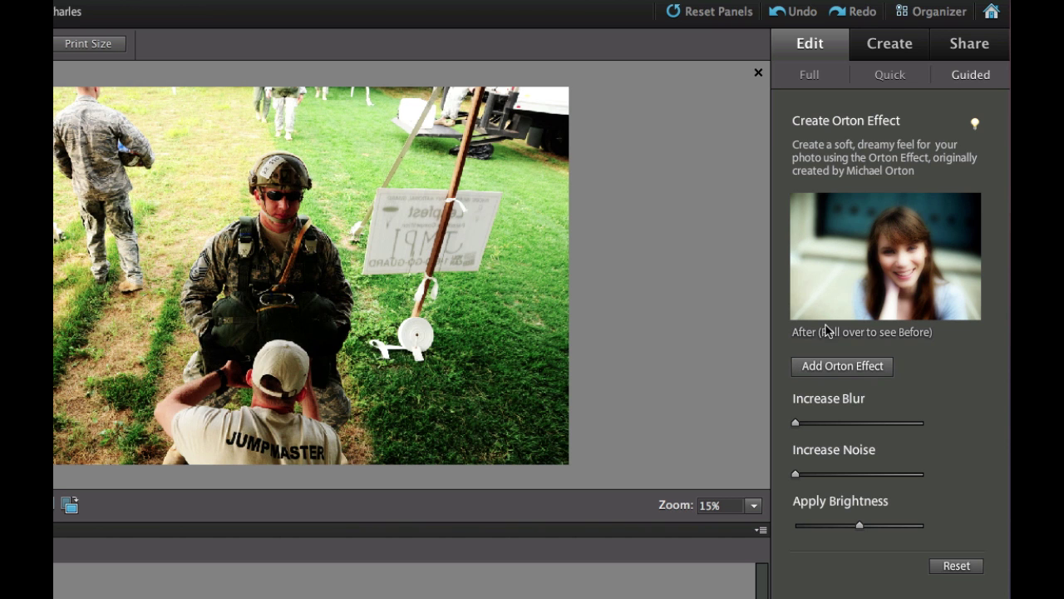
{"action": "left_click_drag", "start_coordinate": [796, 423], "coordinate": [810, 427]}
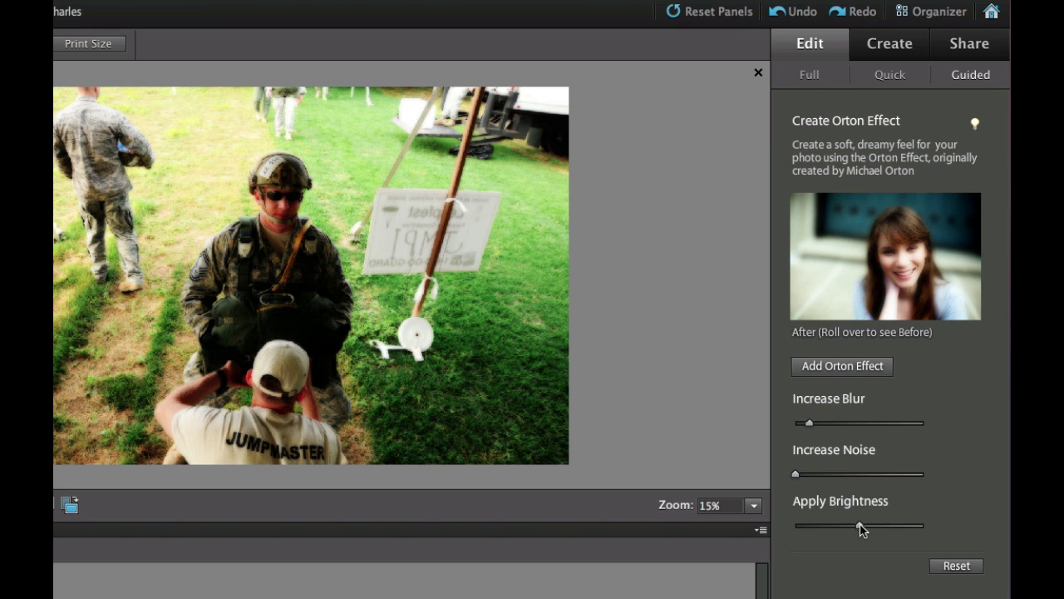
{"action": "left_click_drag", "start_coordinate": [861, 527], "coordinate": [848, 527]}
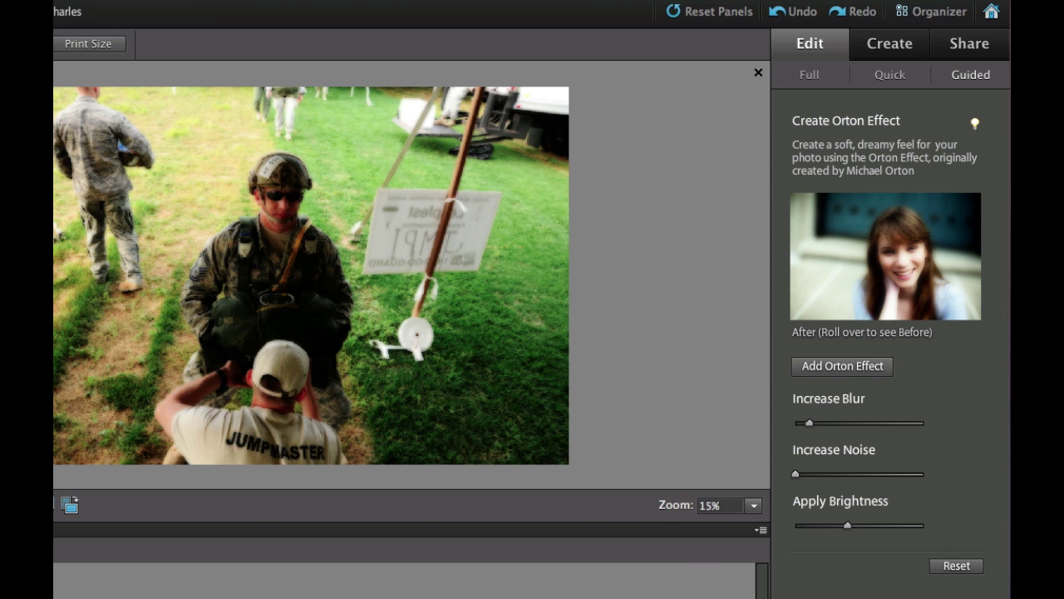
{"action": "key", "text": "Escape"}
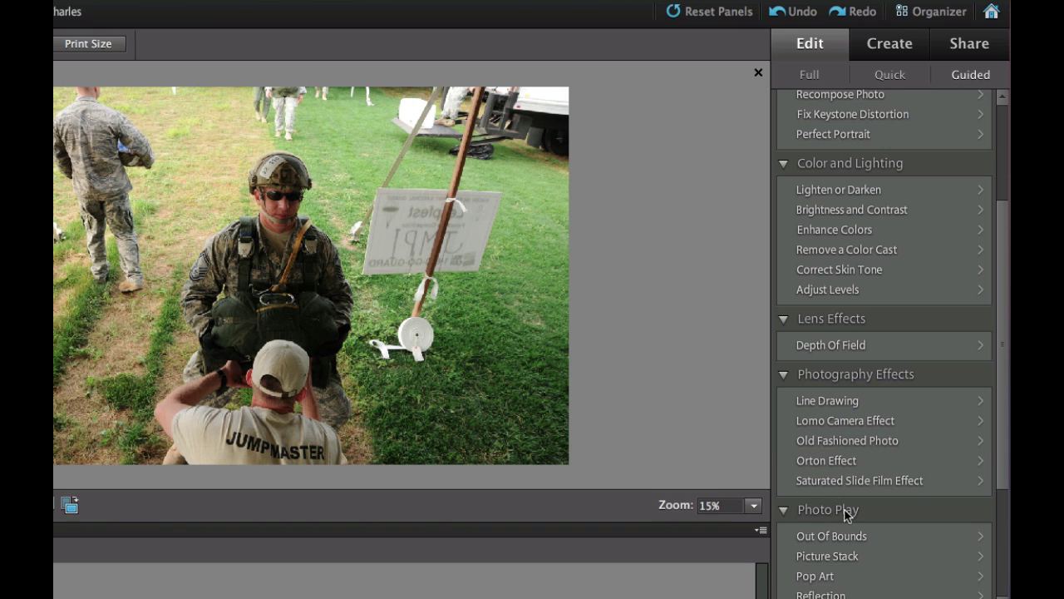
- Preview the photo as an 8-picture stack with large border width
{"action": "left_click", "coordinate": [837, 567]}
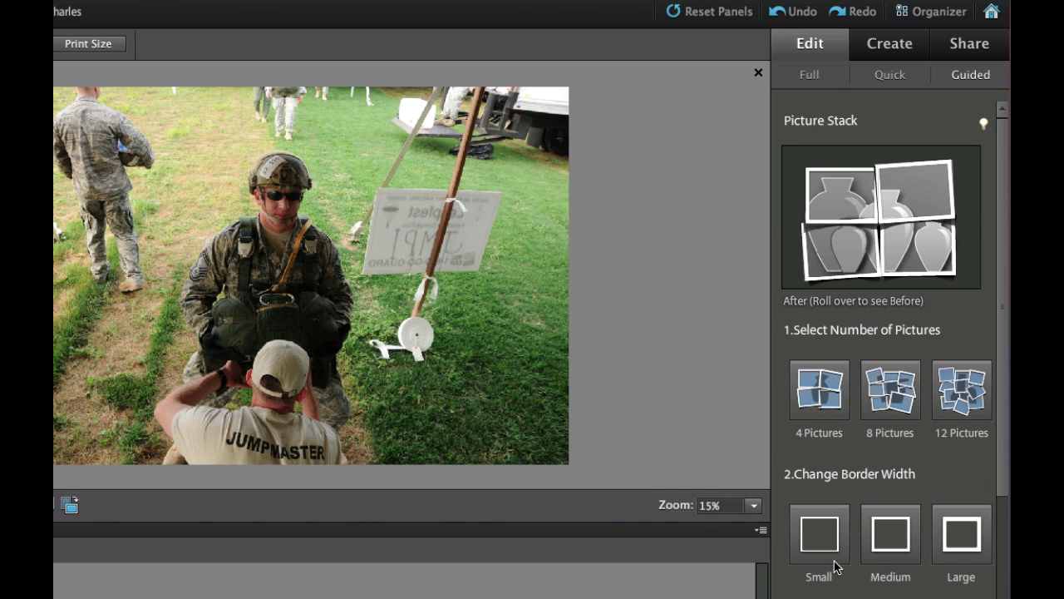
{"action": "left_click", "coordinate": [883, 405]}
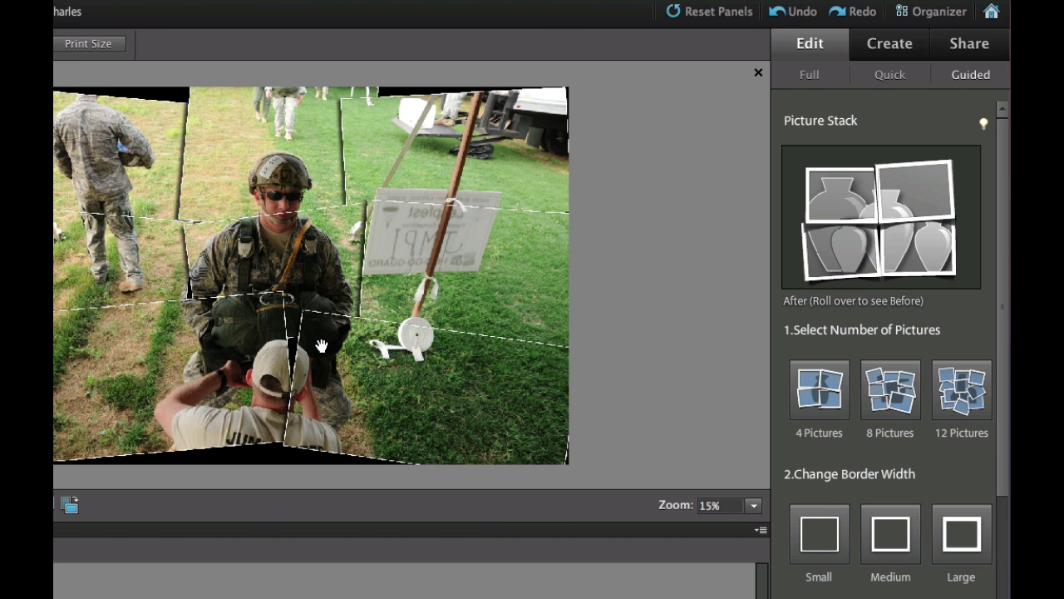
{"action": "left_click", "coordinate": [952, 526]}
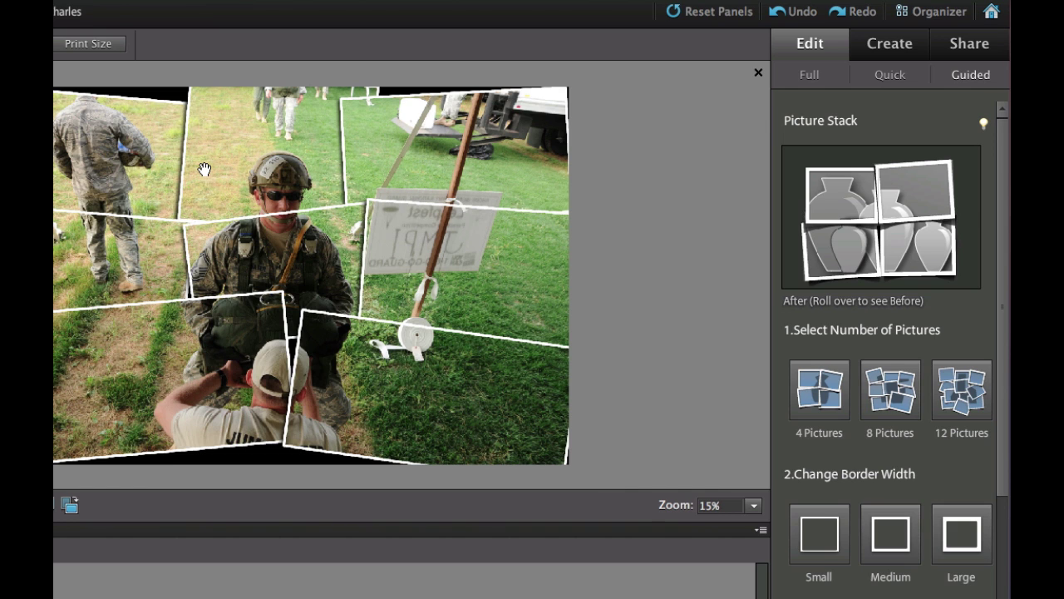
- Discard the picture stack, then browse Photo Book themes under Create and cancel without creating one
{"action": "left_click", "coordinate": [981, 77]}
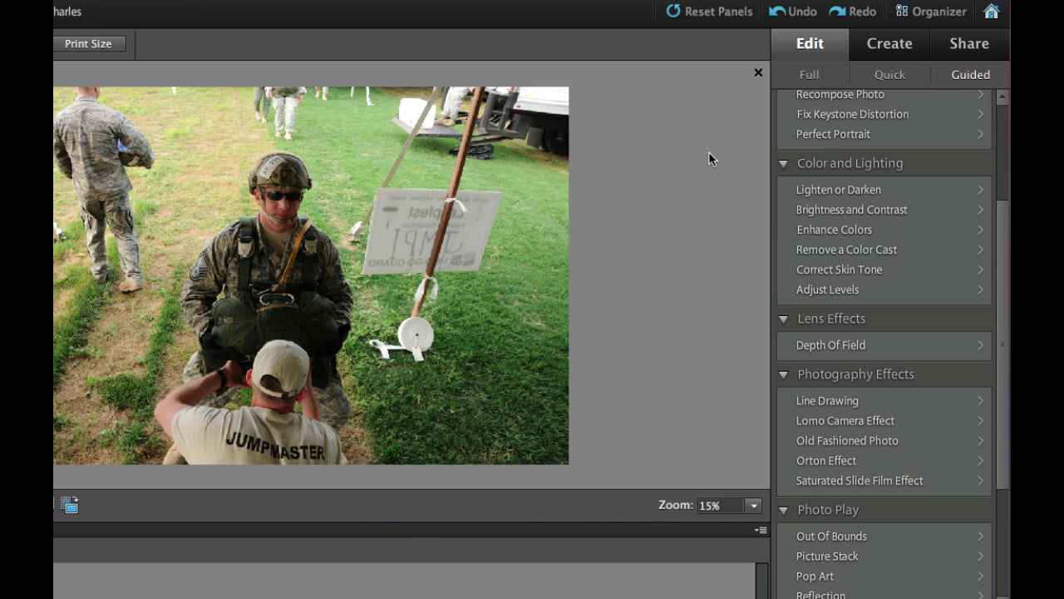
{"action": "left_click", "coordinate": [894, 49]}
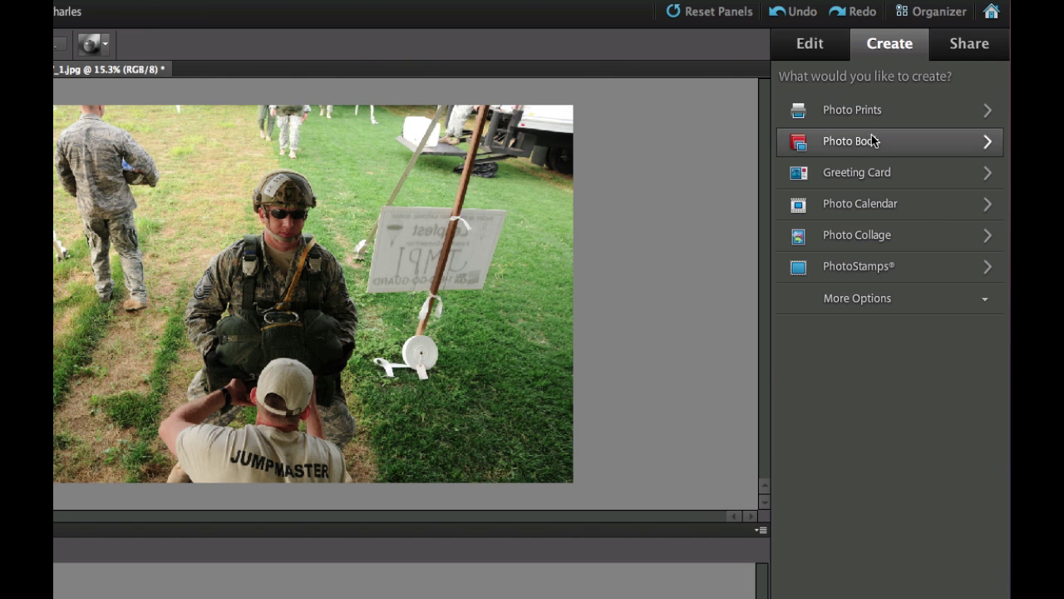
{"action": "left_click", "coordinate": [870, 143]}
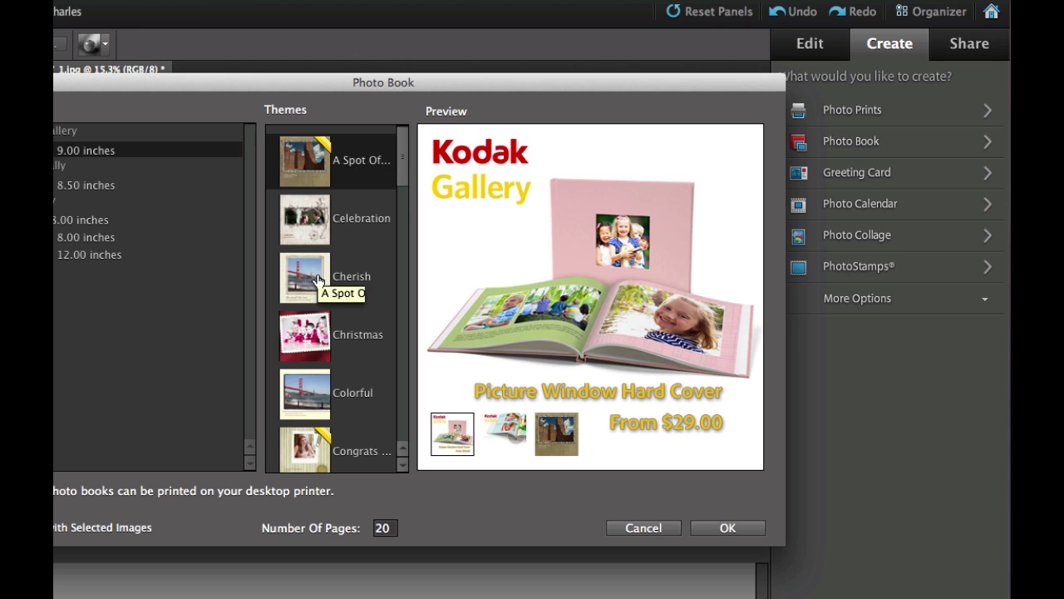
{"action": "scroll", "coordinate": [317, 280], "scroll_direction": "down", "scroll_amount": 3}
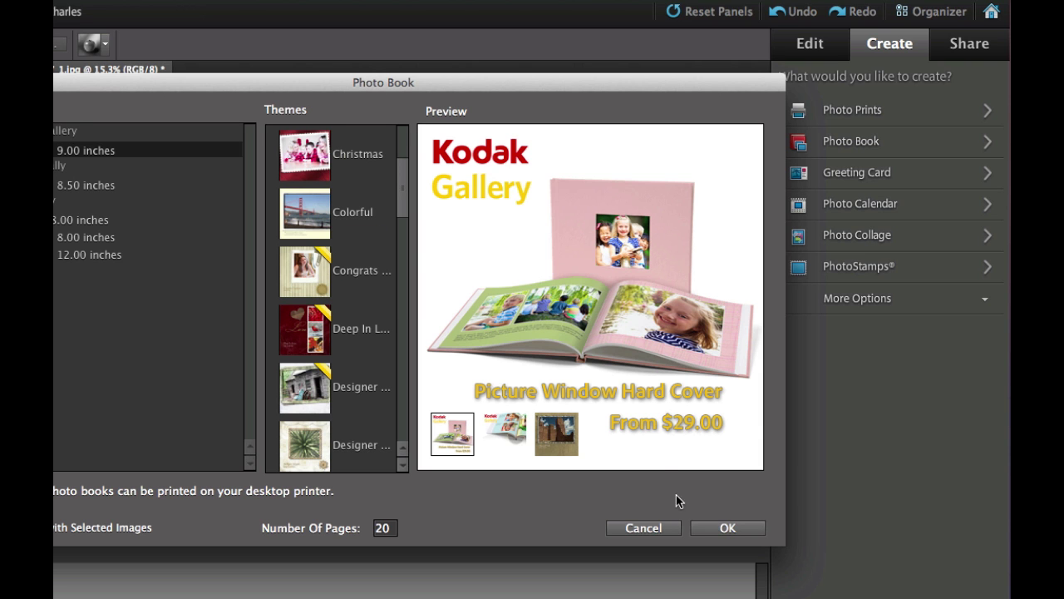
{"action": "left_click", "coordinate": [654, 529]}
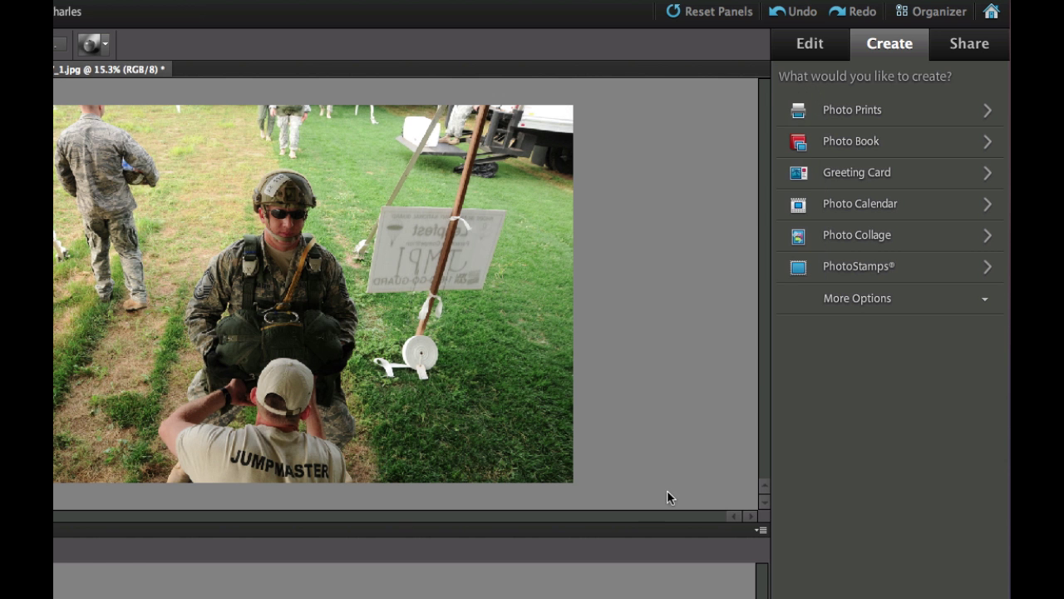
- Switch to the Organizer and list its Share options, including Facebook and YouTube
{"action": "left_click", "coordinate": [937, 13]}
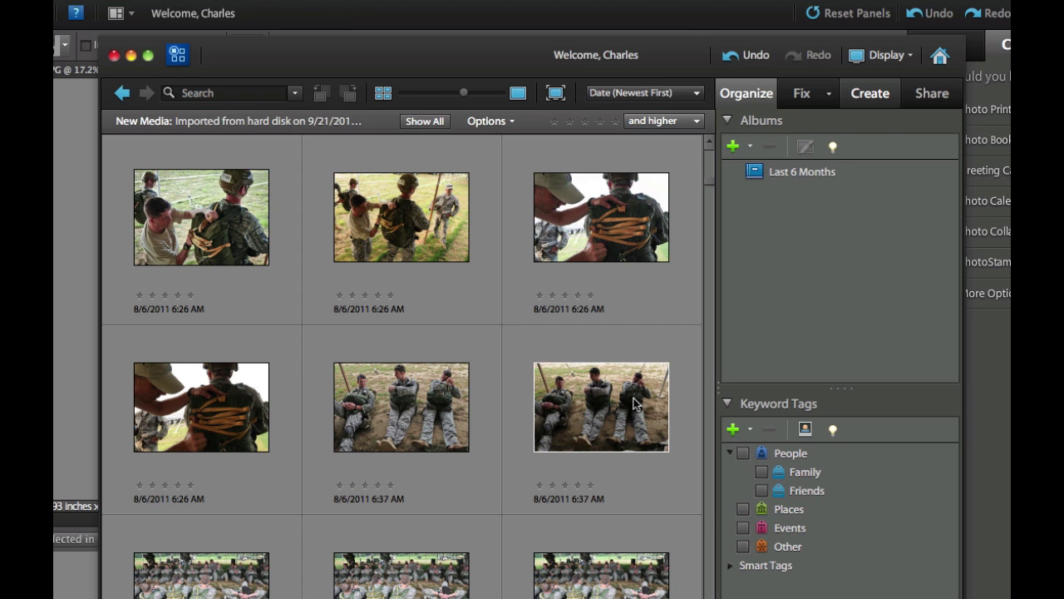
{"action": "left_click", "coordinate": [921, 99]}
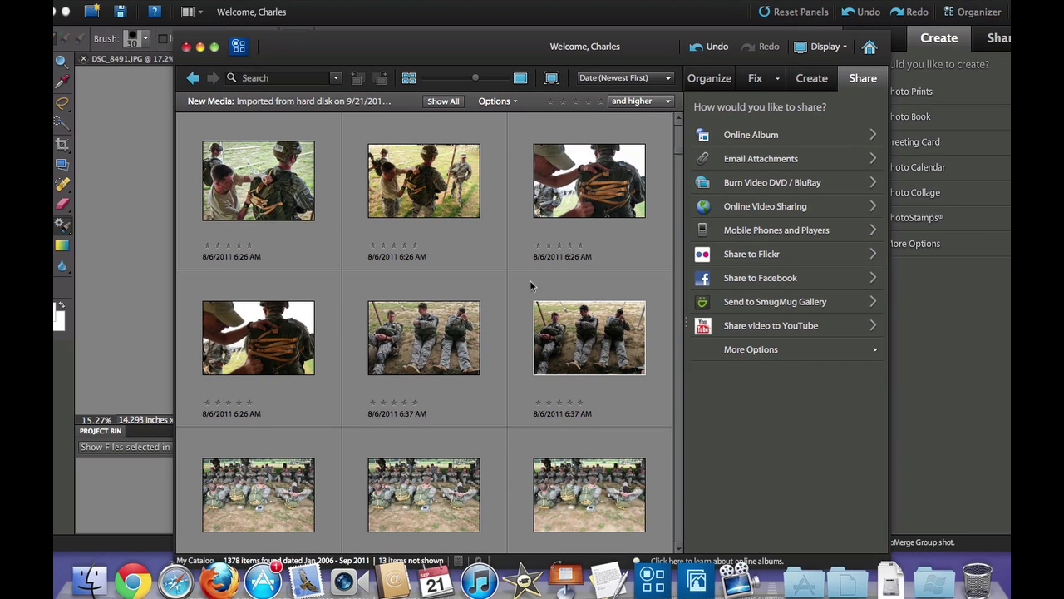
- Close the Organizer and return to the Editor's Edit panel, Full then Guided workspace
{"action": "left_click_drag", "start_coordinate": [424, 180], "coordinate": [116, 181]}
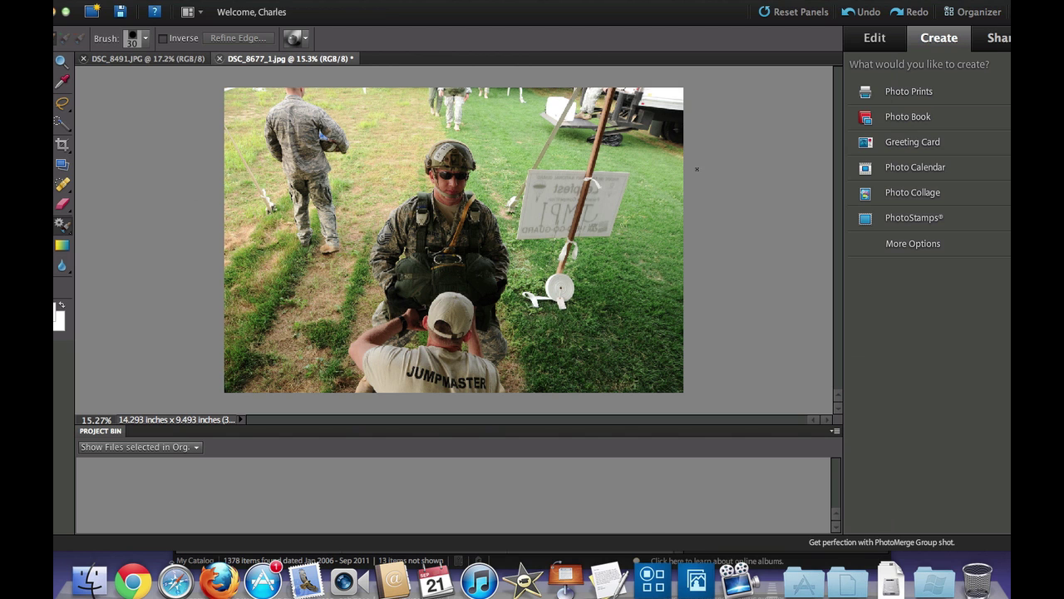
{"action": "left_click", "coordinate": [869, 40]}
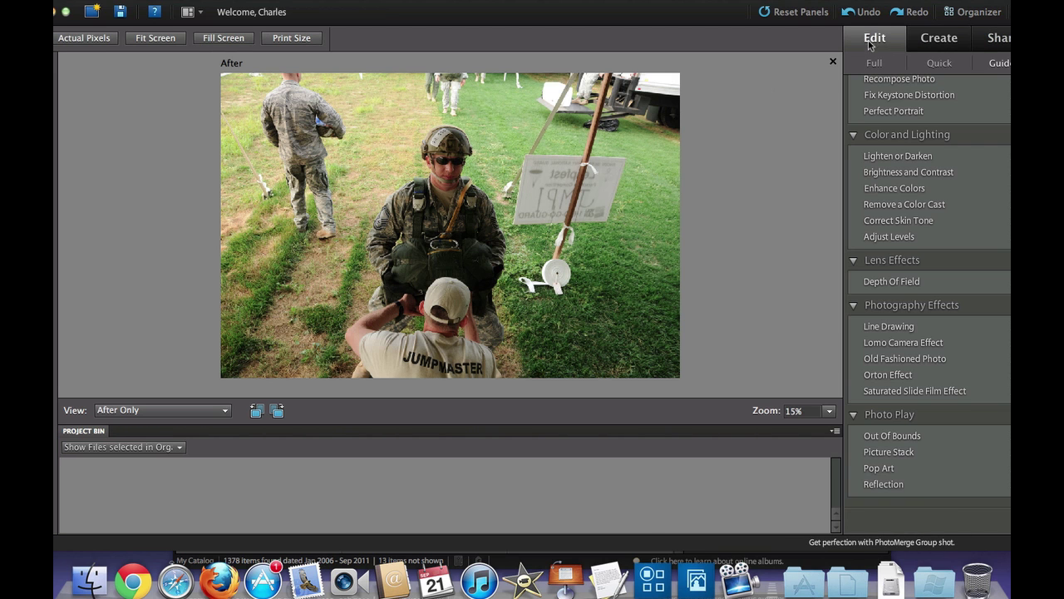
{"action": "left_click", "coordinate": [874, 64]}
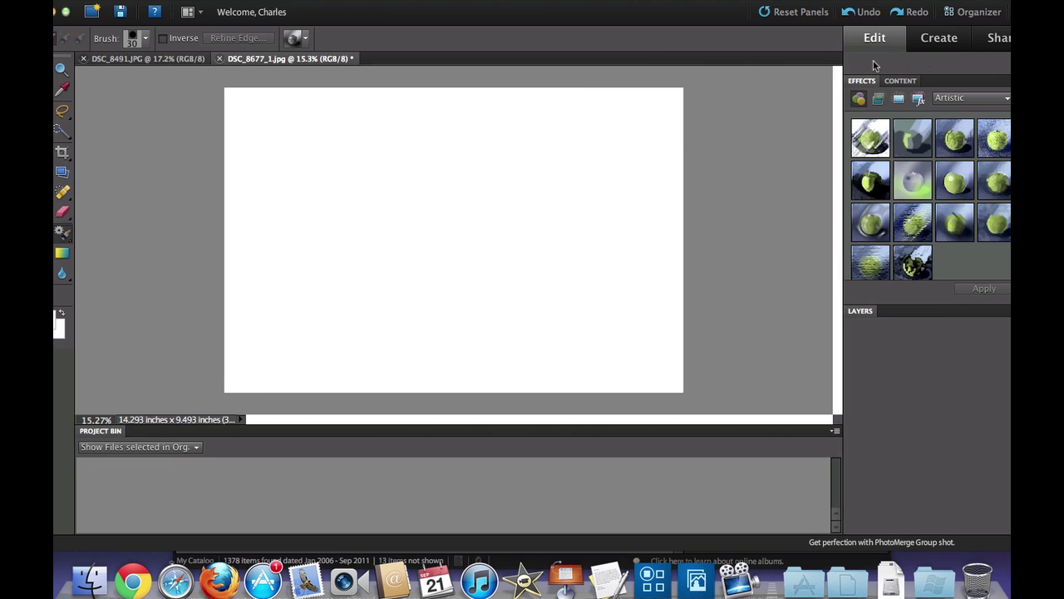
{"action": "left_click", "coordinate": [1006, 64]}
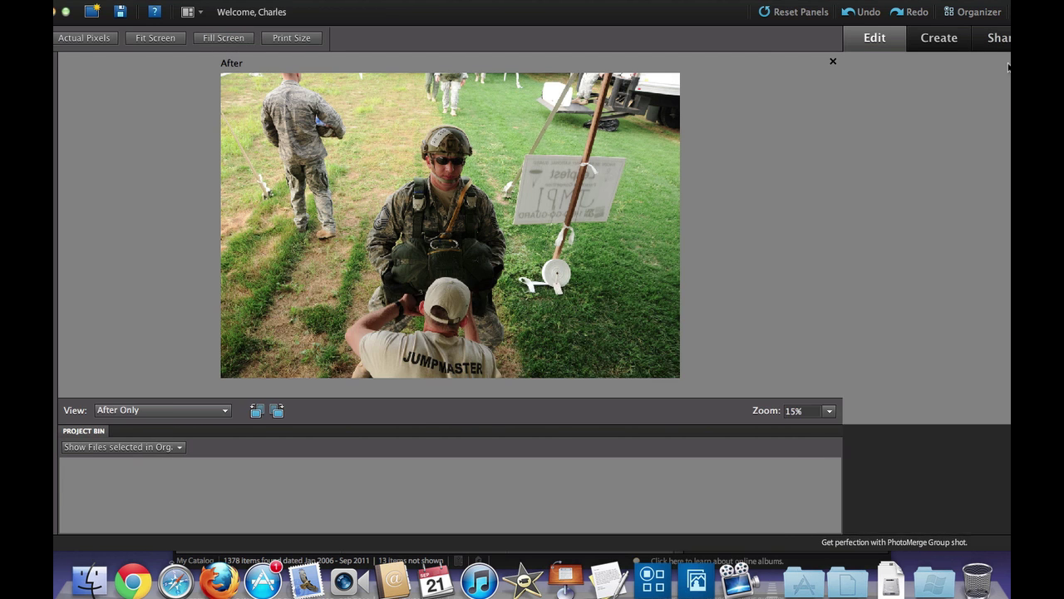